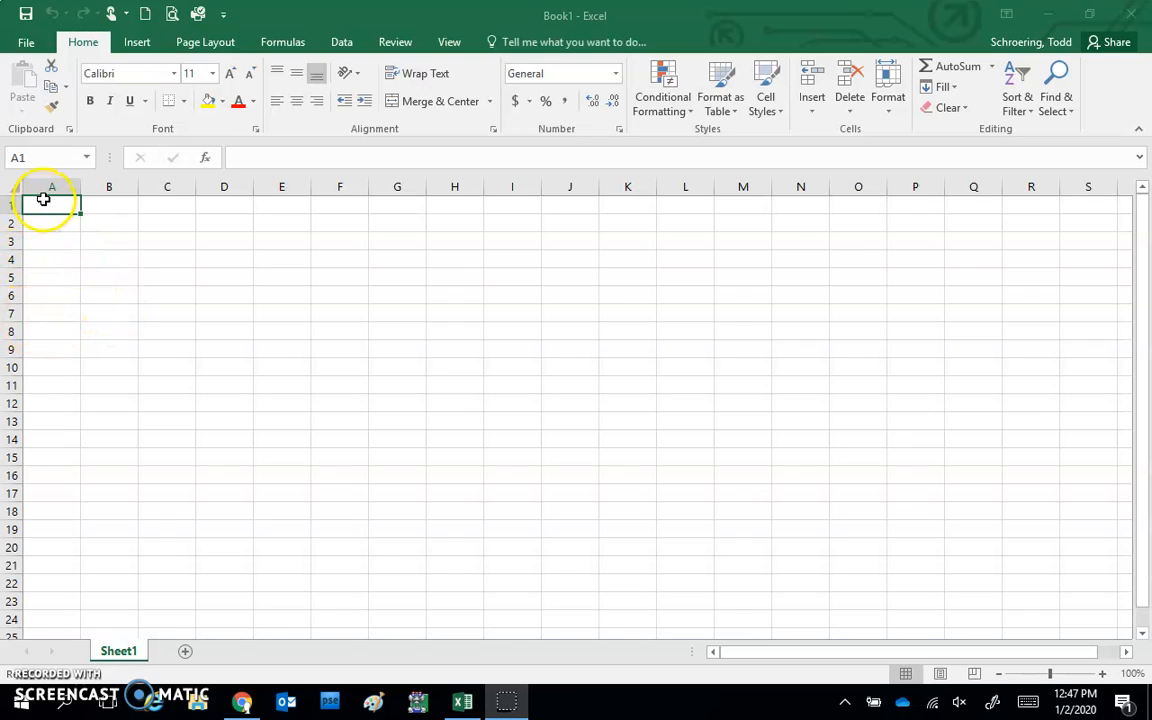
Enter a person's full name in cell C4, correcting a typo, then reselect C4
click(170, 260)
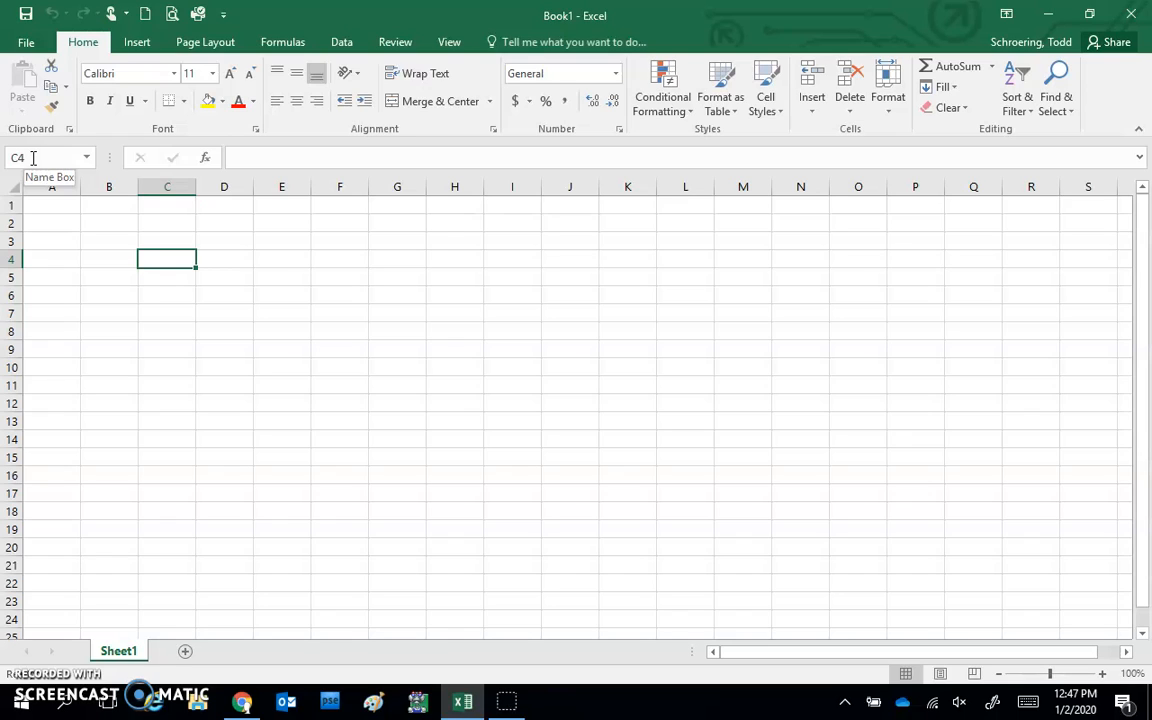
click(175, 256)
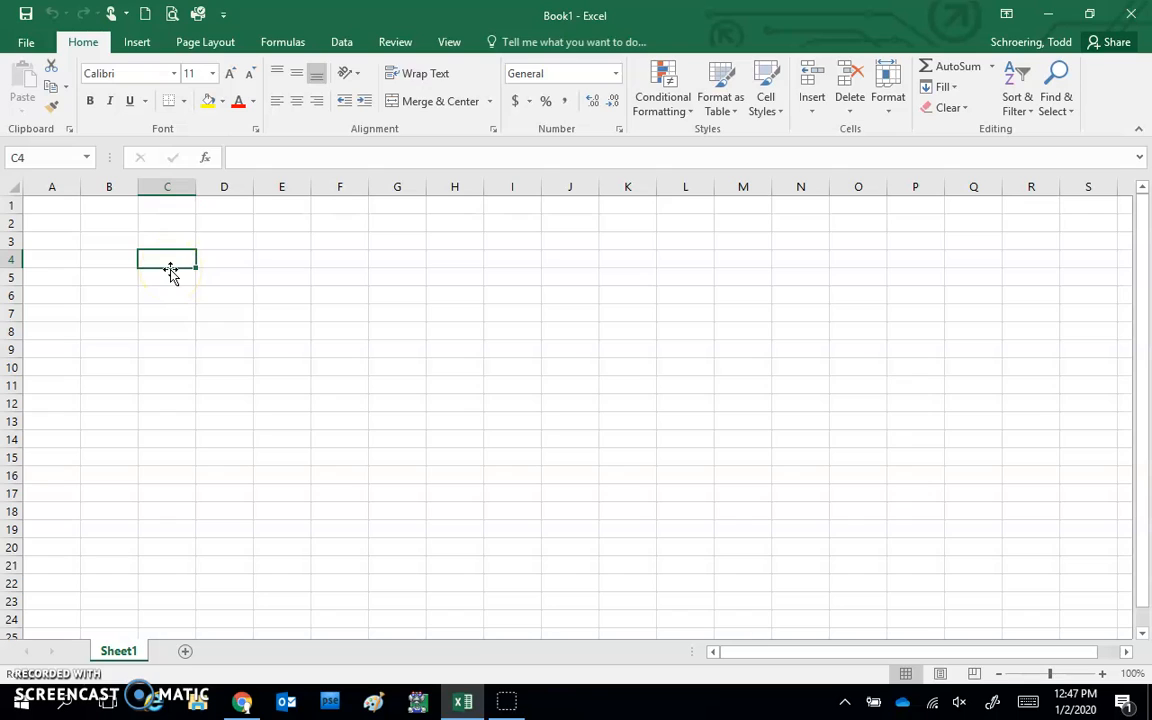
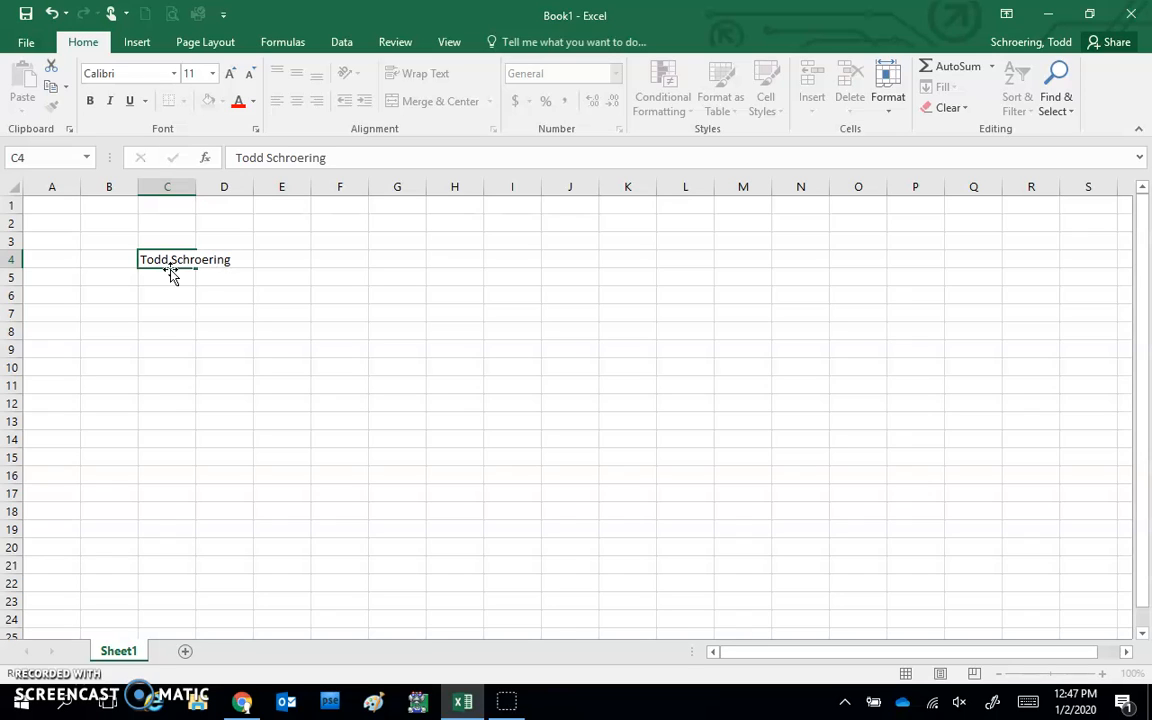
key(Return)
click(165, 260)
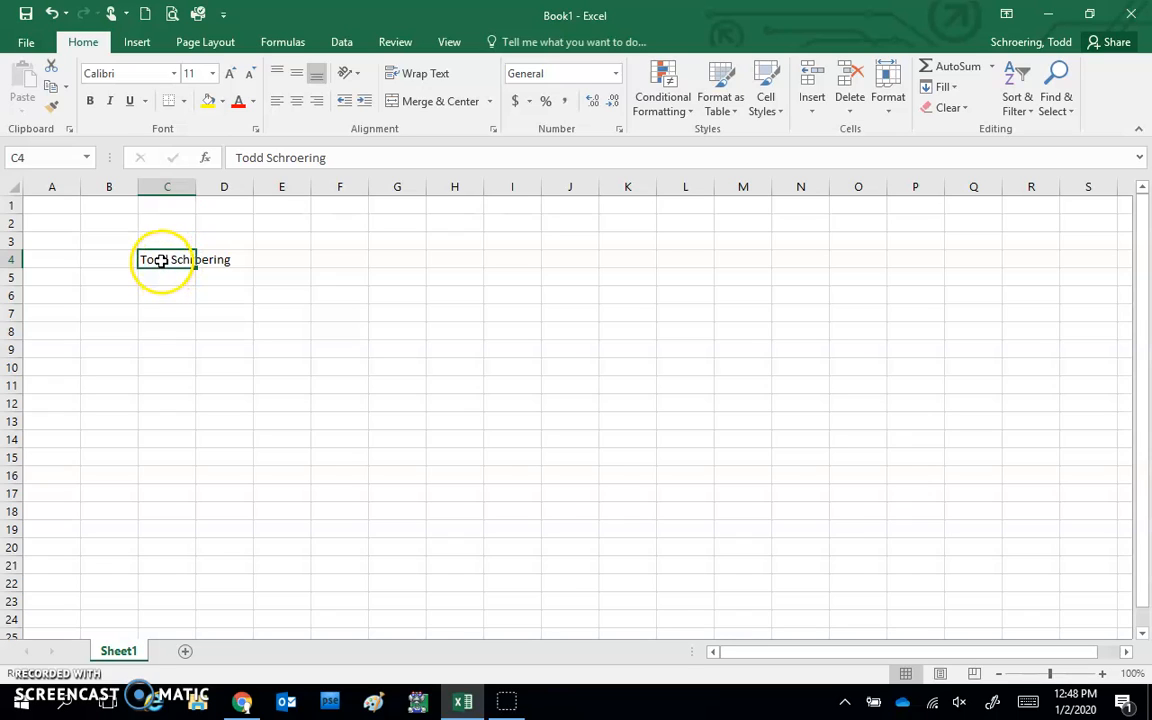
Confirm D4 is empty, then enter 1234.6789 in C5, displayed as 1234.679
click(225, 260)
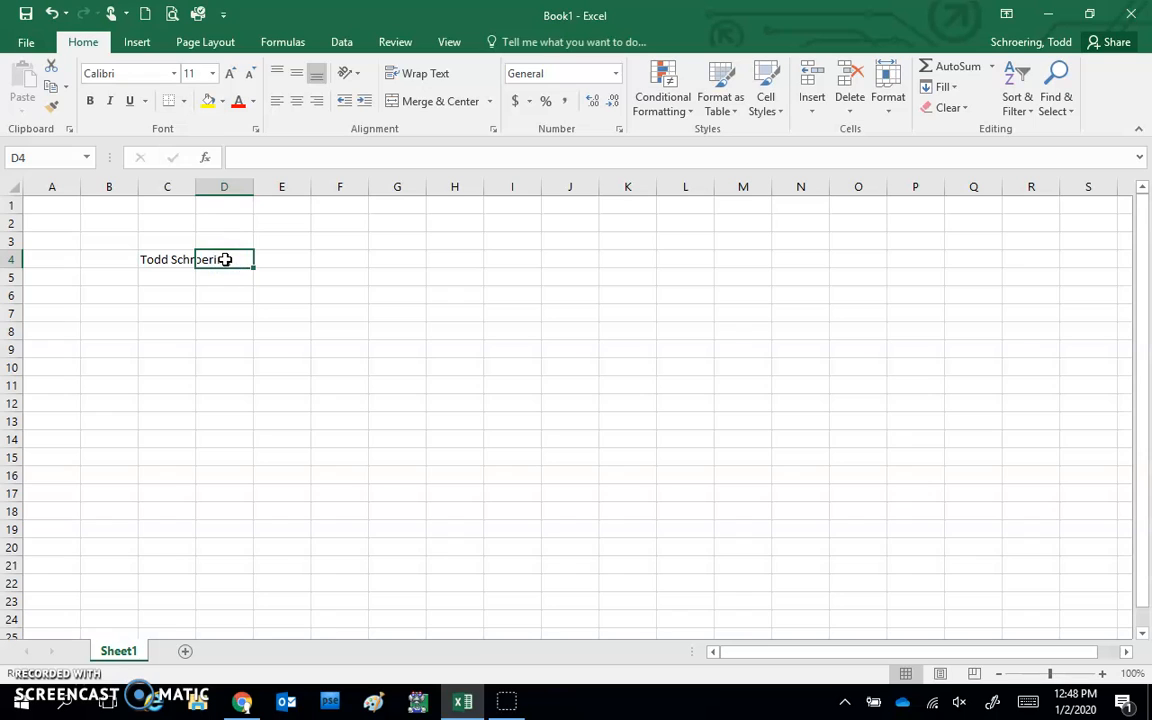
click(166, 262)
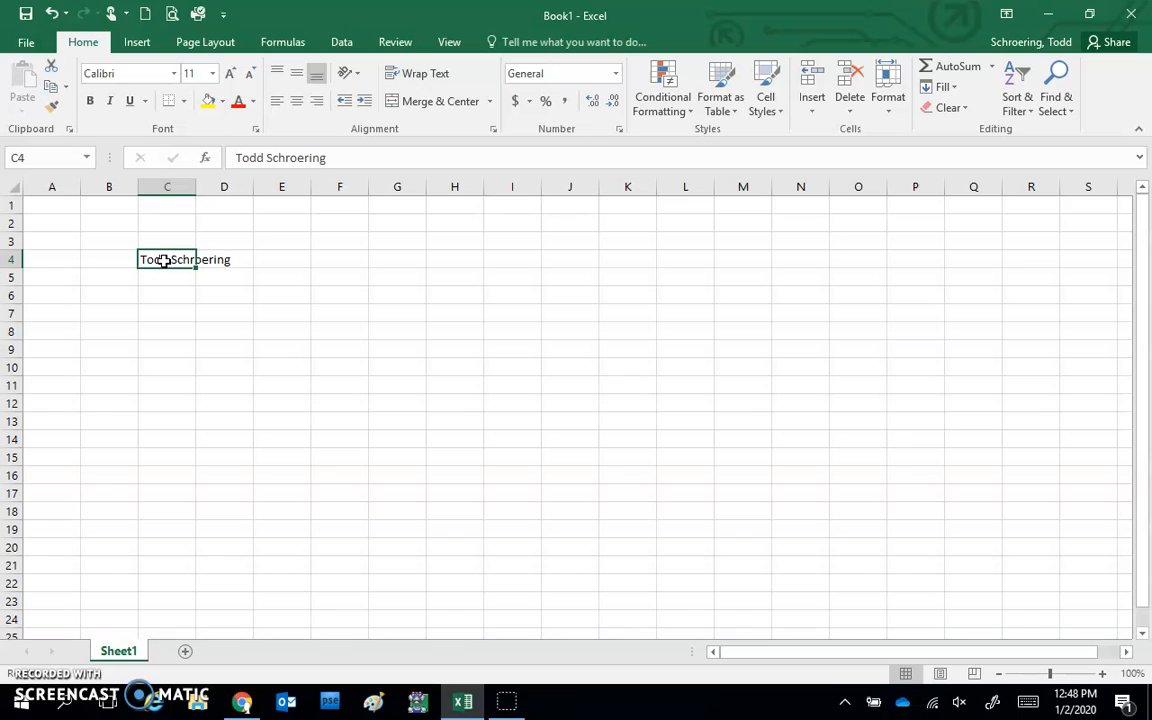
drag(164, 260, 165, 279)
click(165, 279)
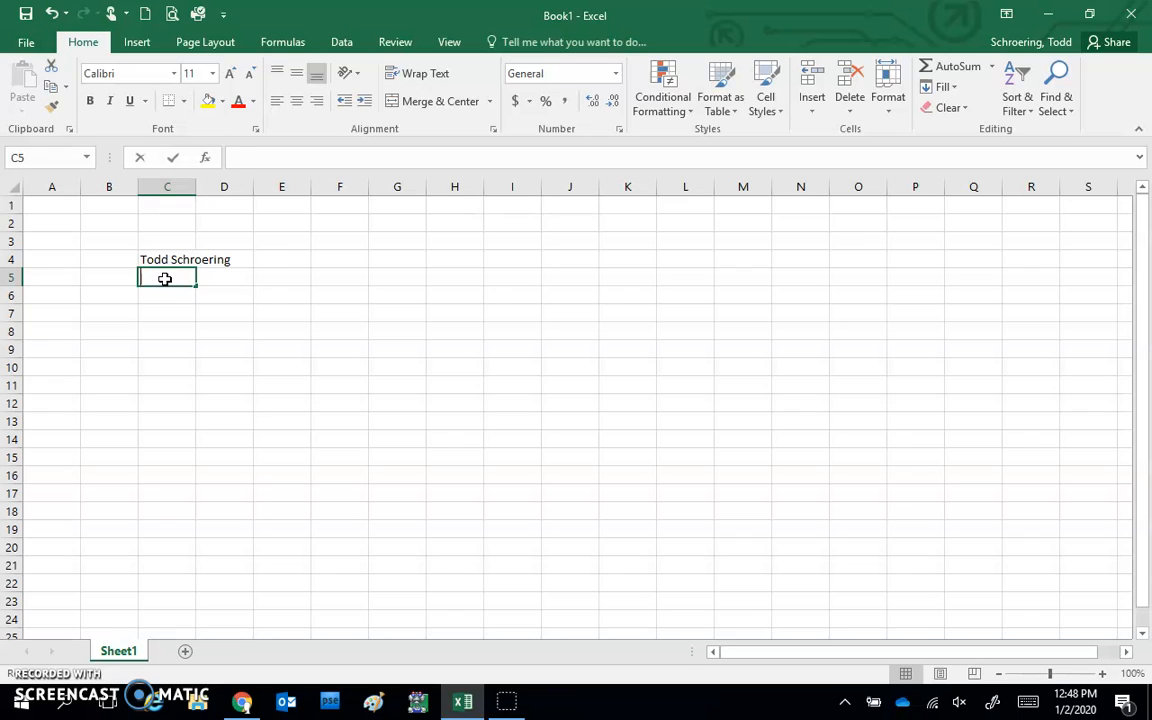
text(1234.6789)
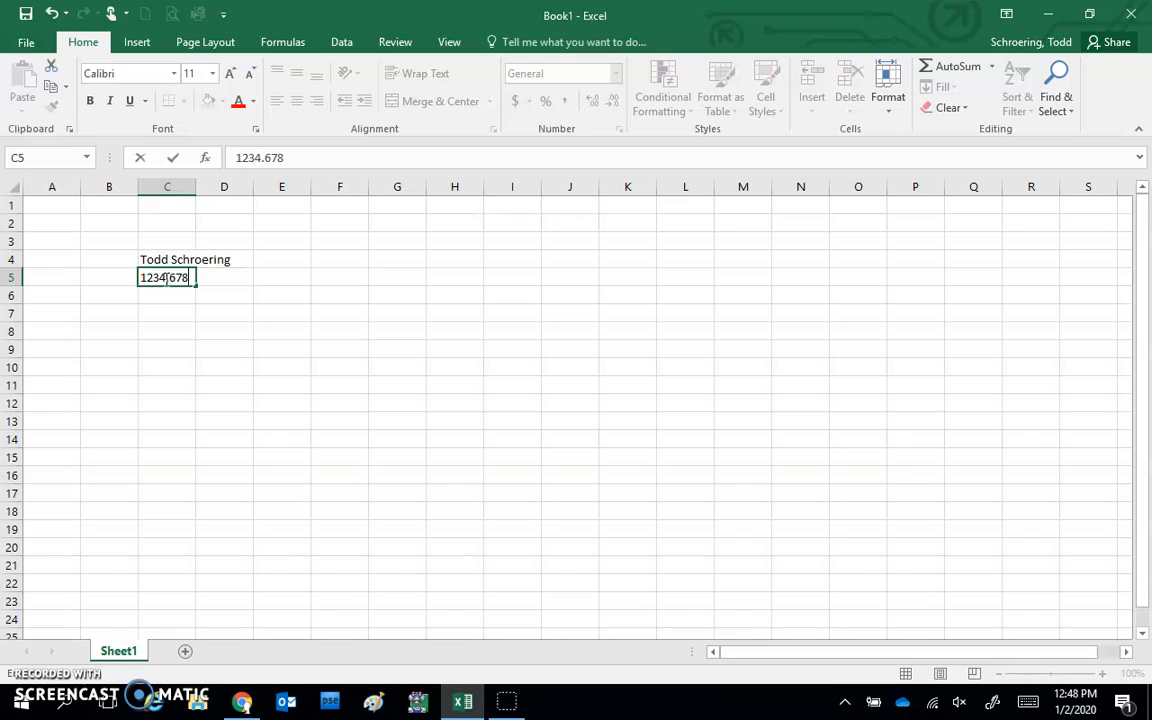
key(Return)
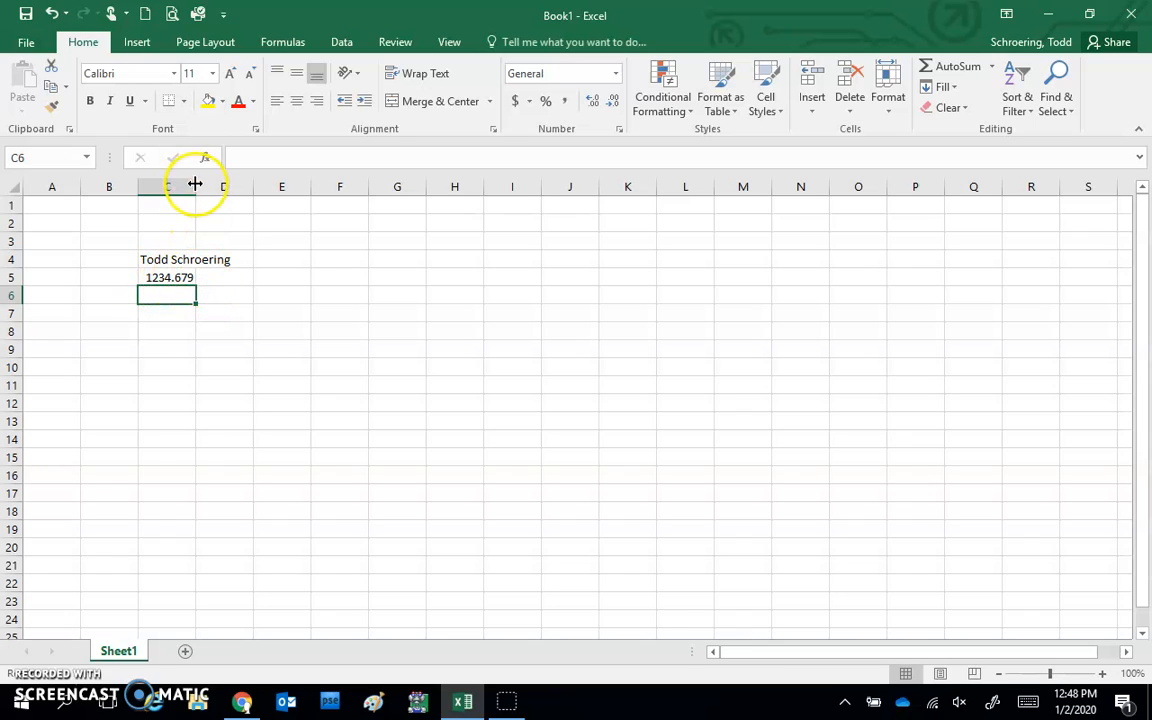
Overwrite C5 with the number 123456789
click(172, 277)
text(12)
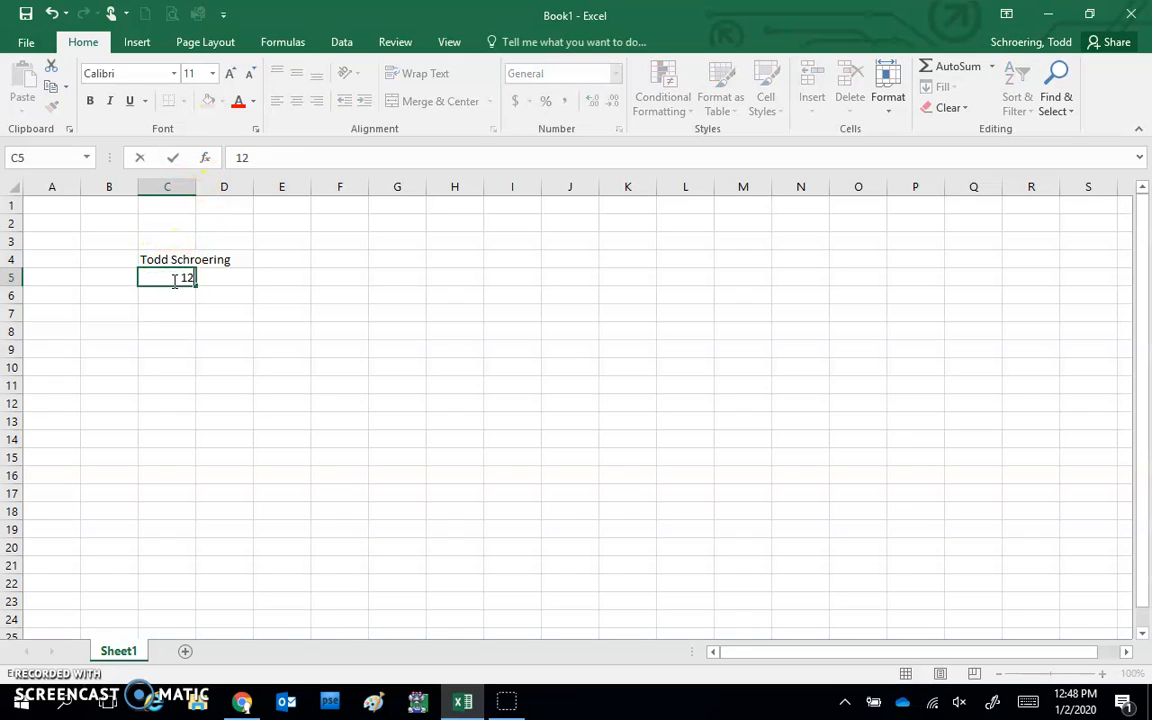
text(3456789)
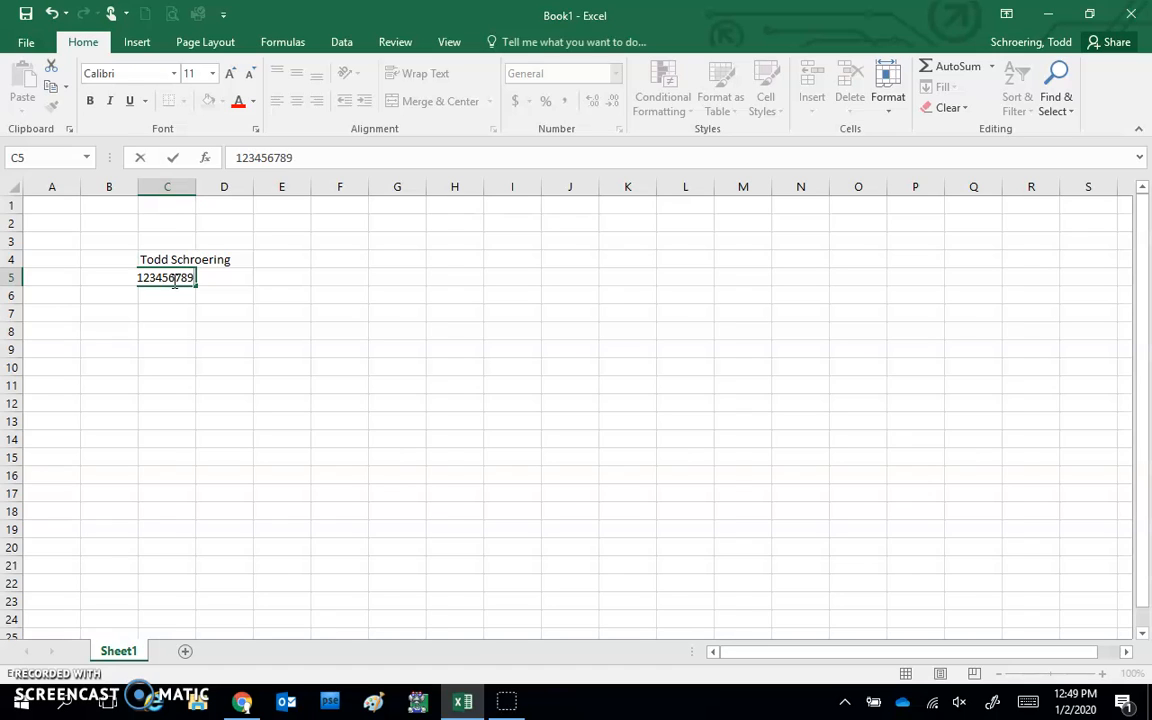
key(Return)
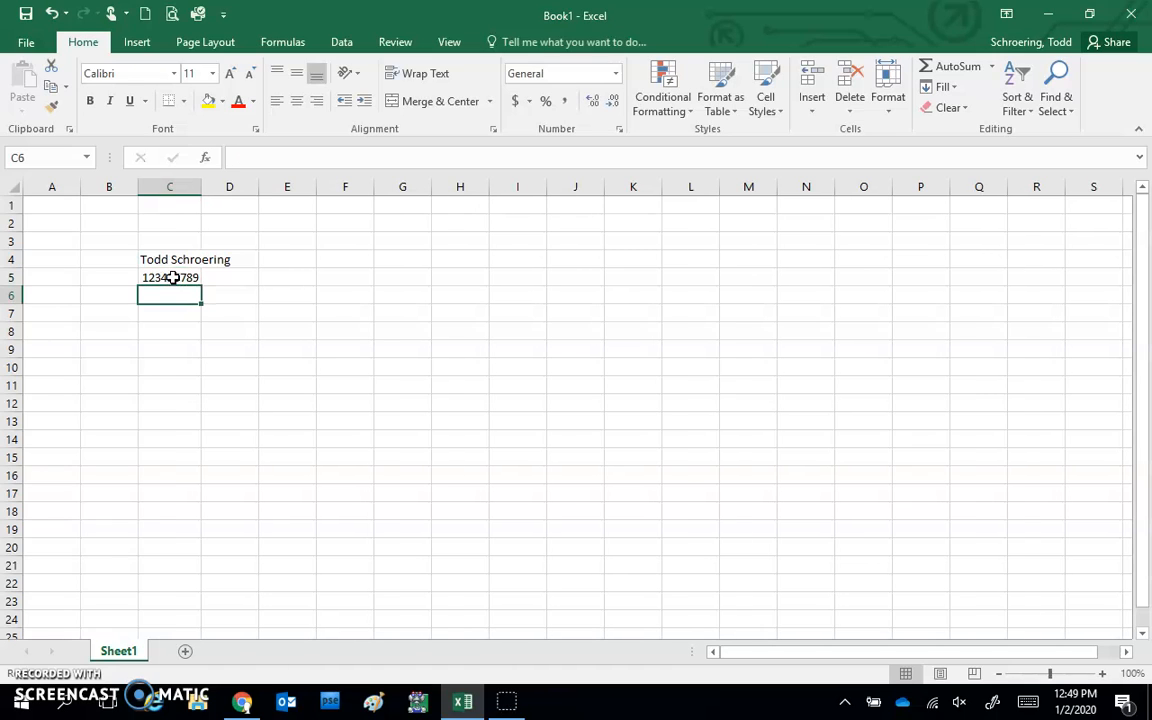
Narrow column C so C5 shows 1.2E+08, and enter the date Jan 2 in C6
drag(201, 185, 191, 184)
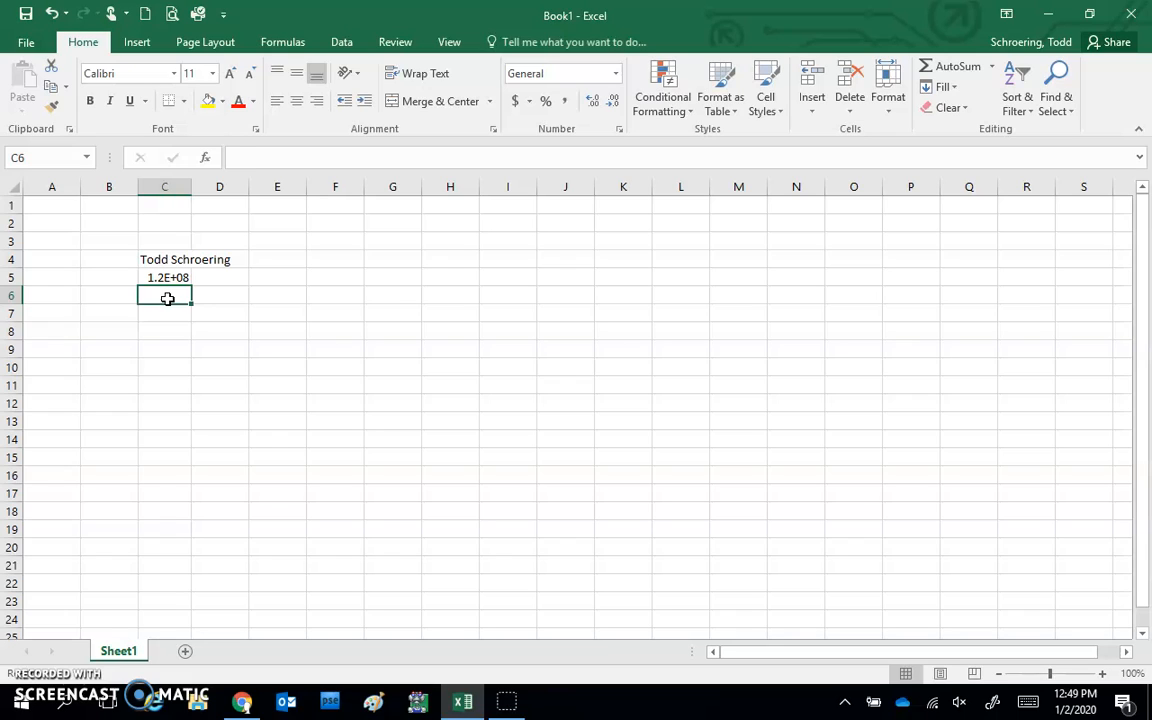
text(Jan)
text( 2)
key(Return)
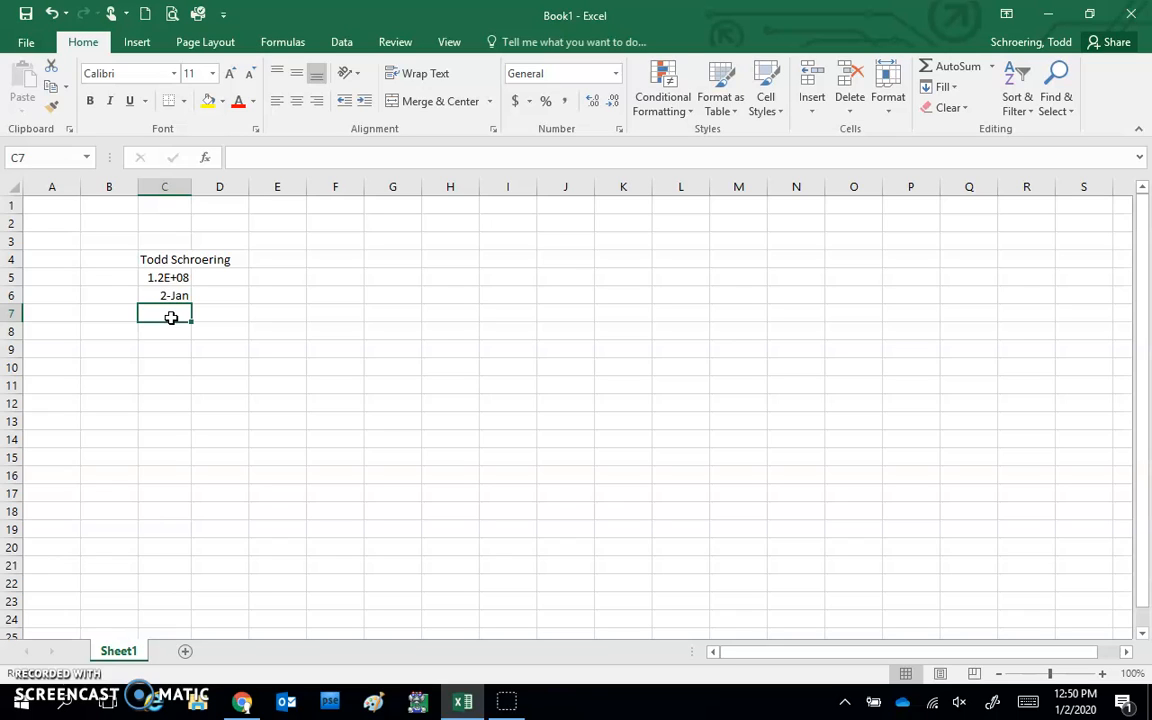
Enter 'Jan 2 in C7 so it is stored as text, and inspect it
double_click(171, 317)
text(')
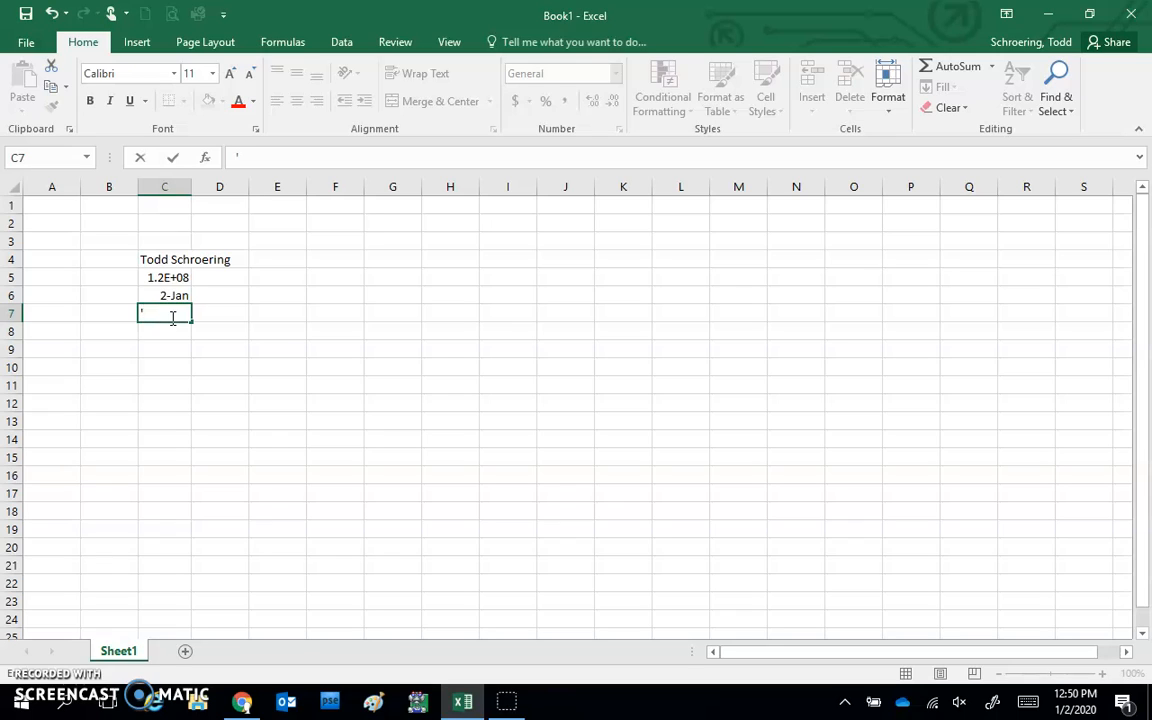
text(Jan 2)
key(Return)
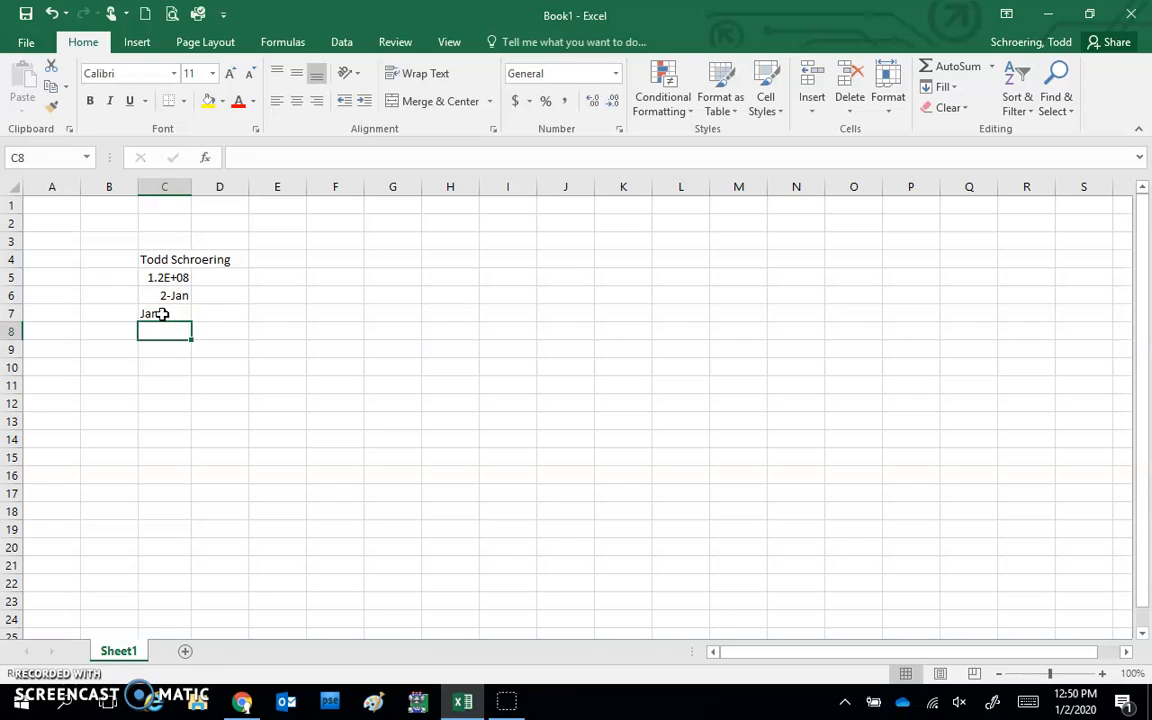
click(156, 341)
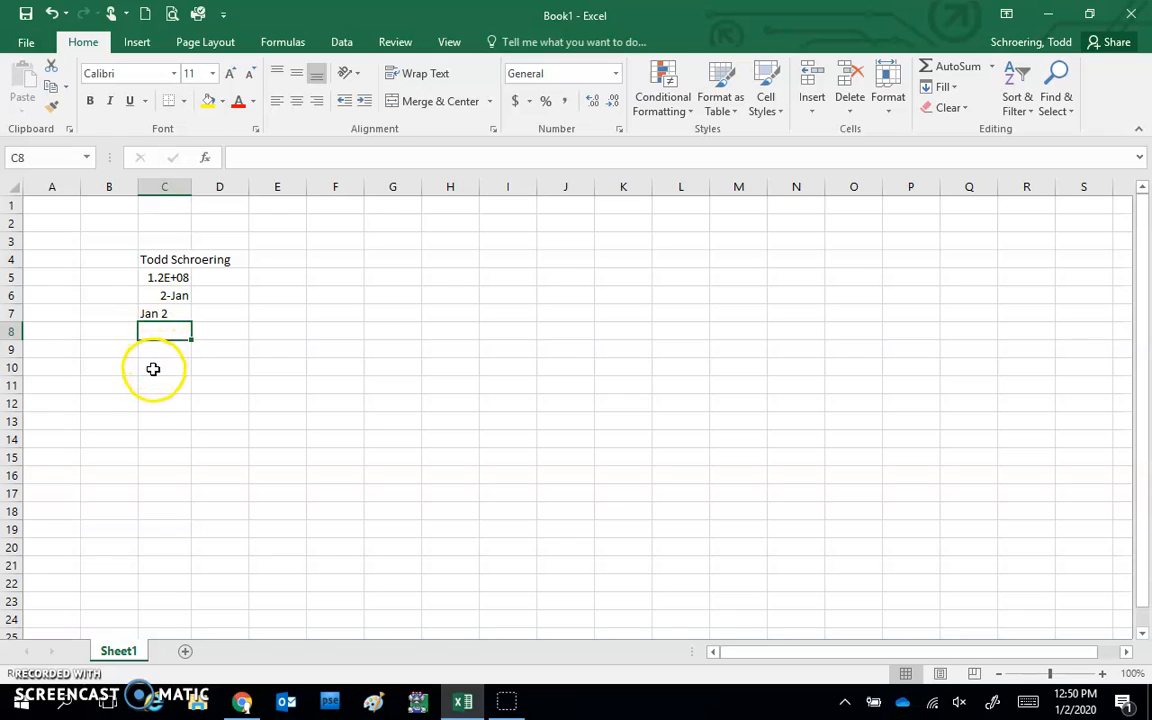
click(152, 314)
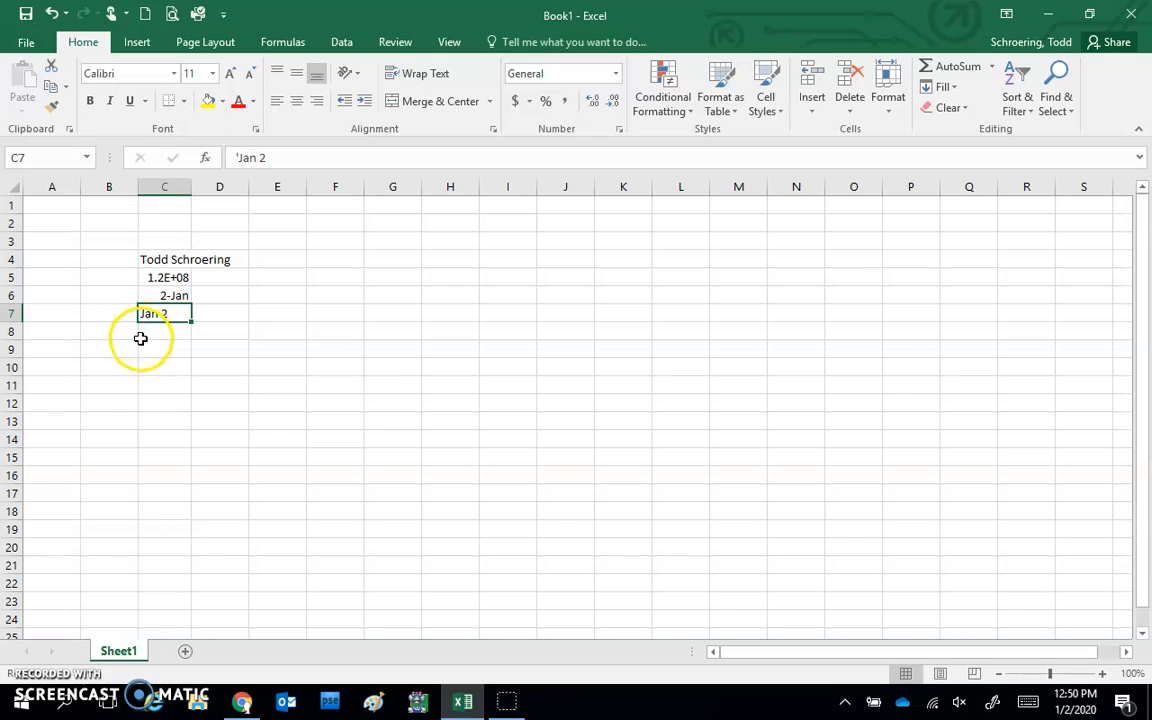
Clear the contents of cells C4 through C7
click(153, 257)
drag(153, 257, 159, 316)
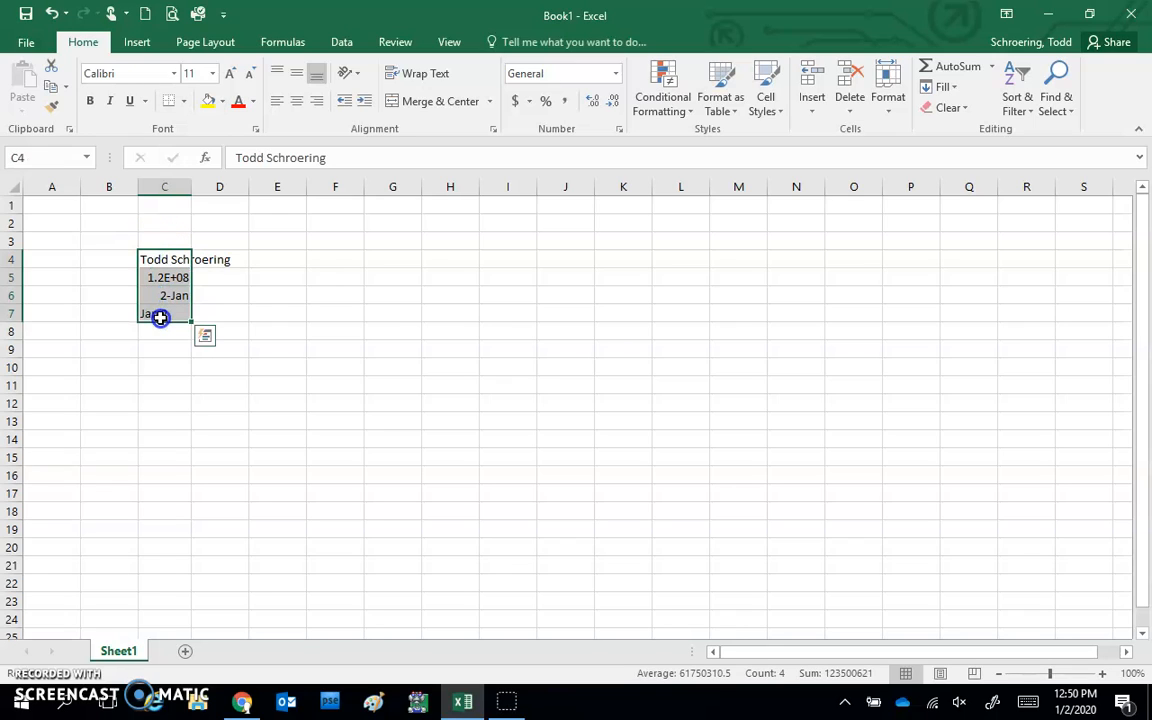
key(Delete)
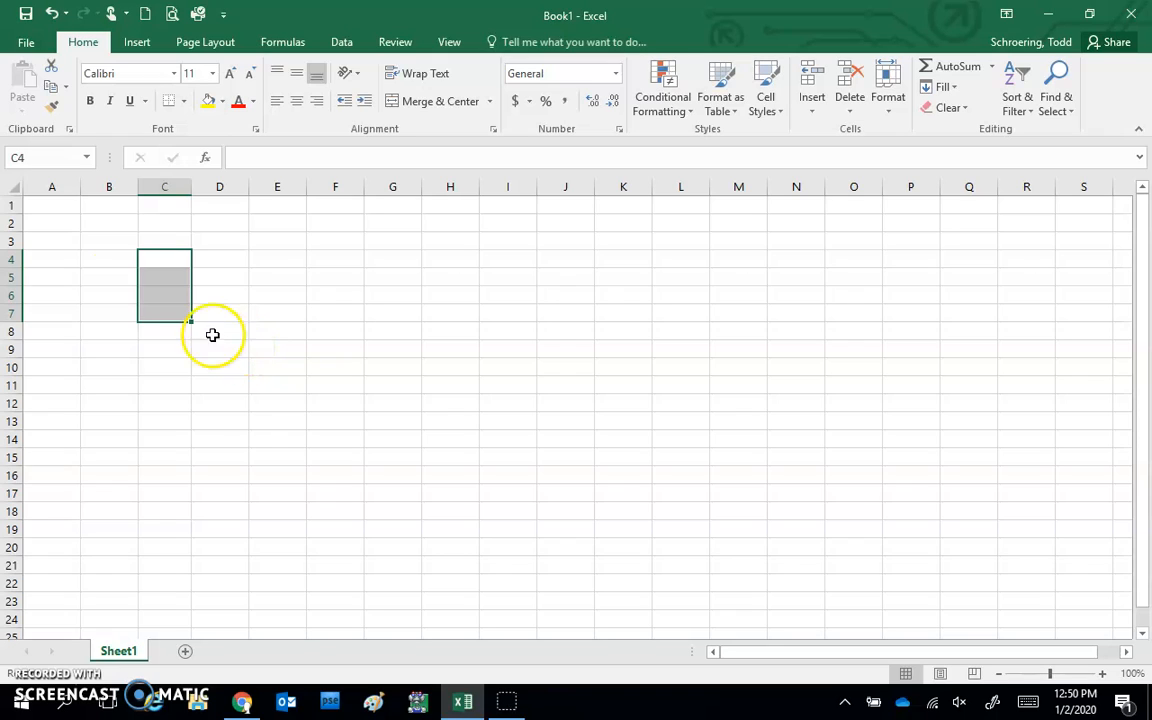
Enter the title 'A Better Body Shop' in cell A1
click(45, 205)
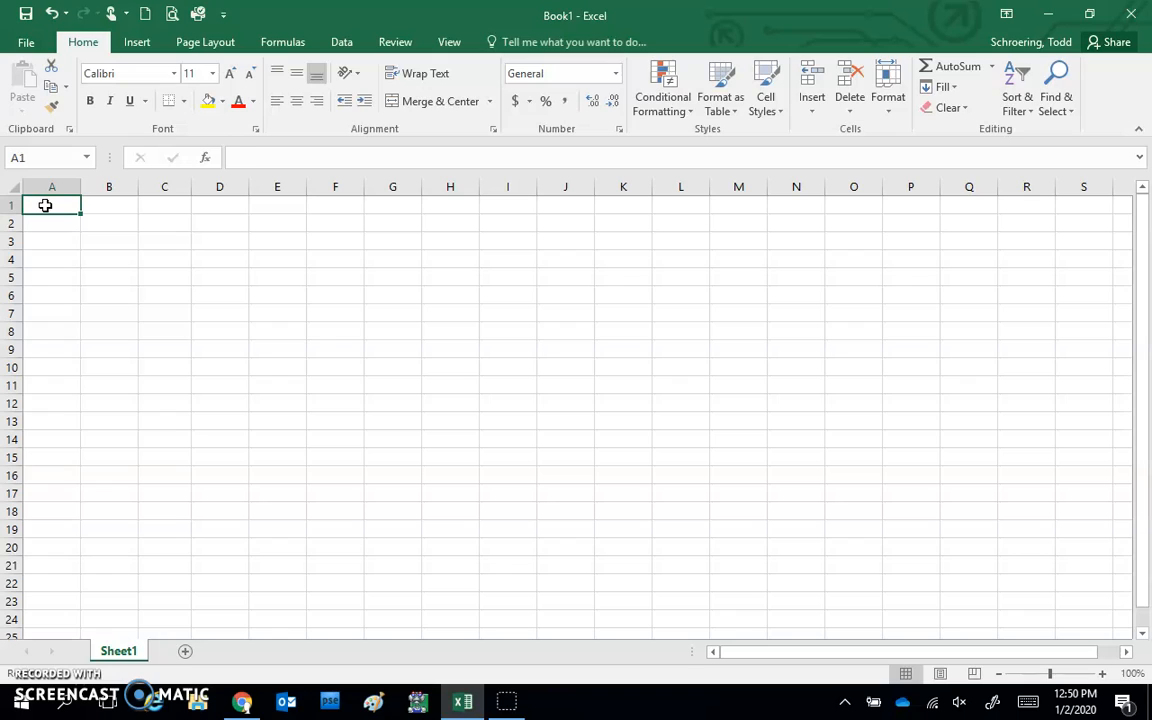
text(A Be)
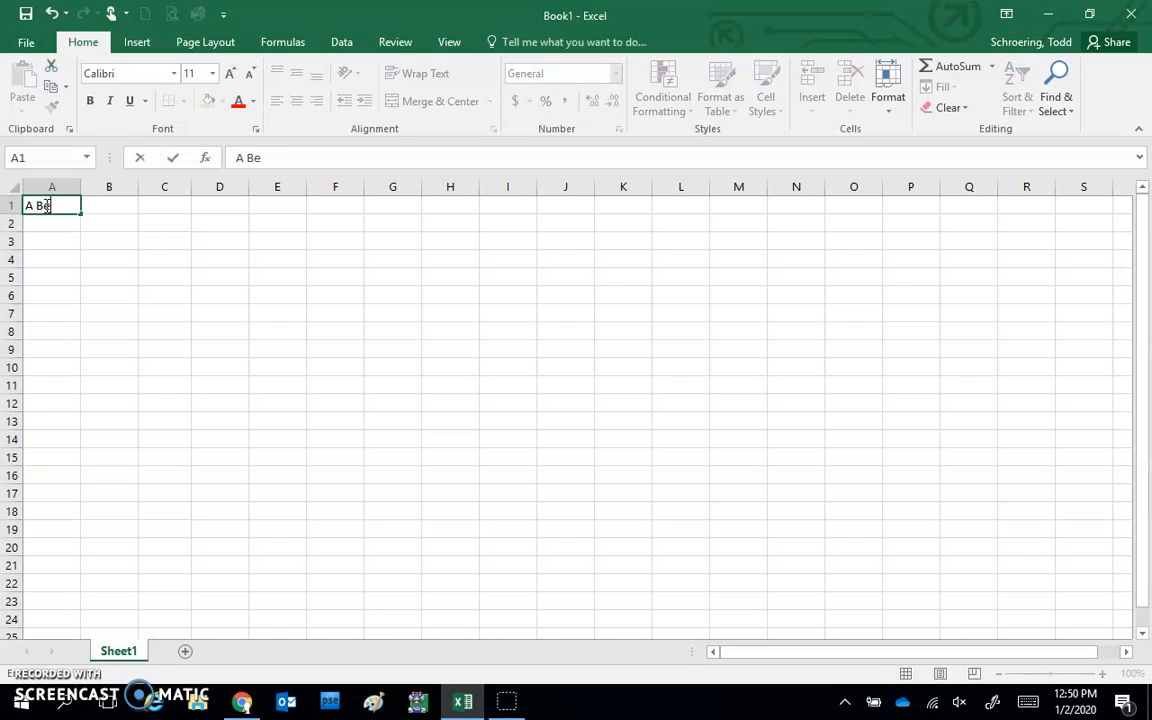
text(tter Bod)
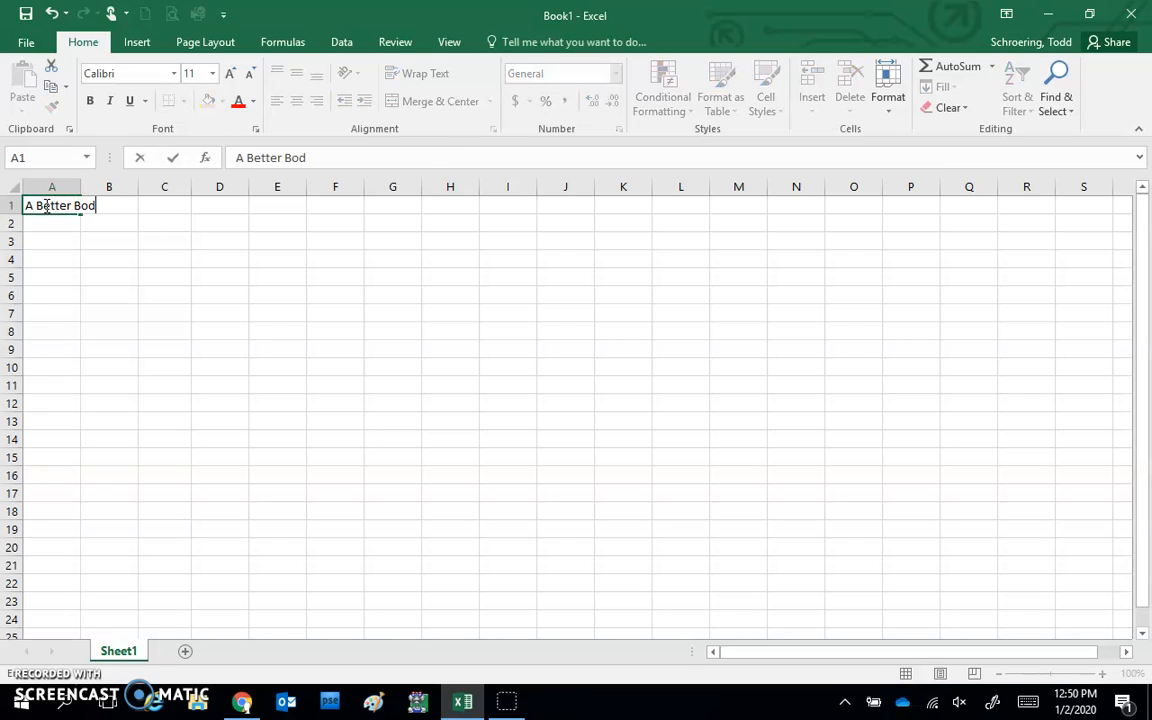
text(y Shop)
key(Return)
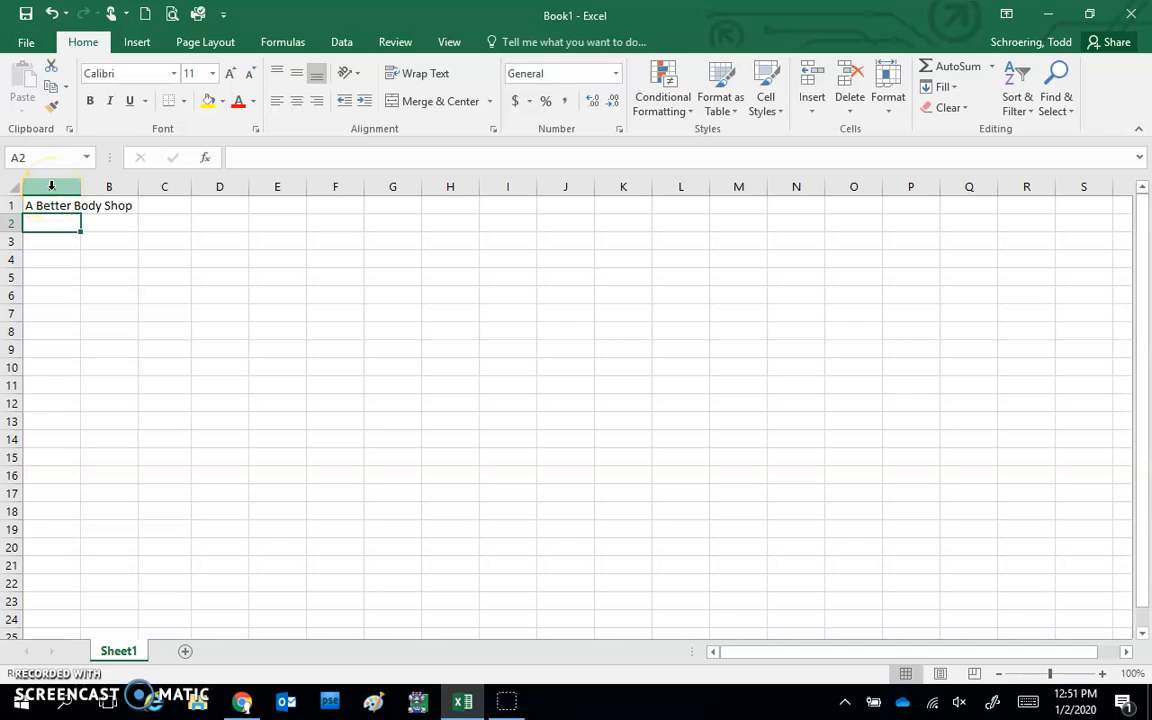
Enter the heading 'Annual Revenue' in A2, fixing a typo
text(Annuea)
key(BackSpace)
key(BackSpace)
text(al Revenue)
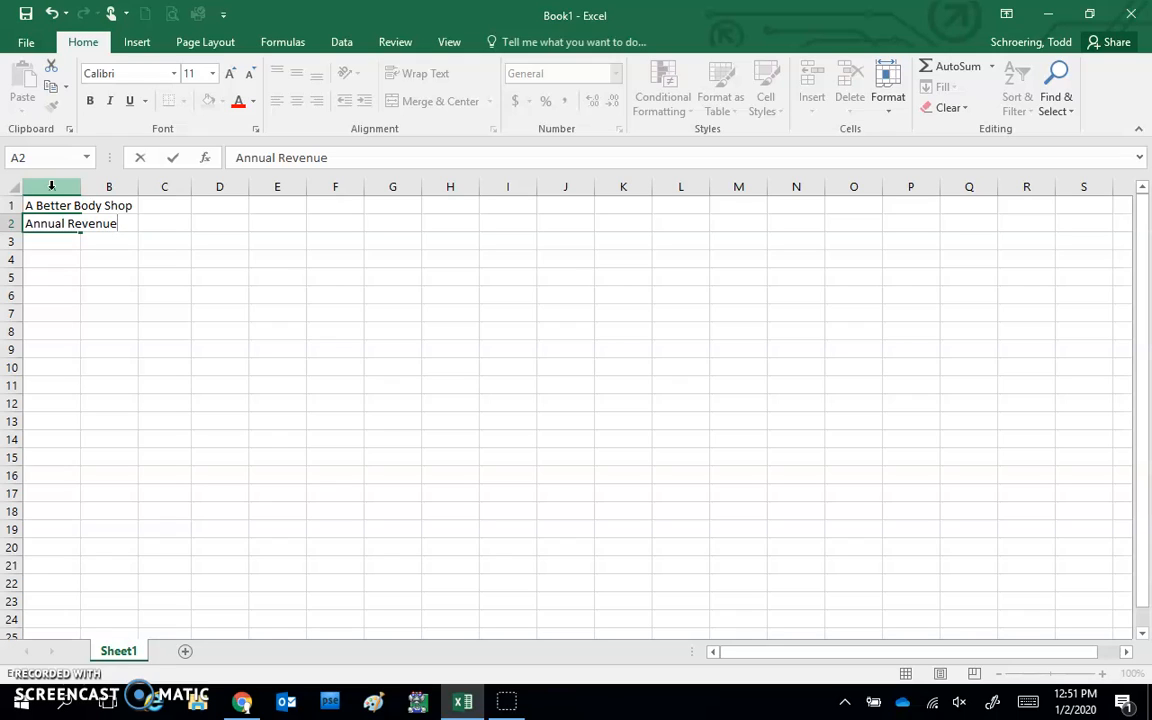
key(Return)
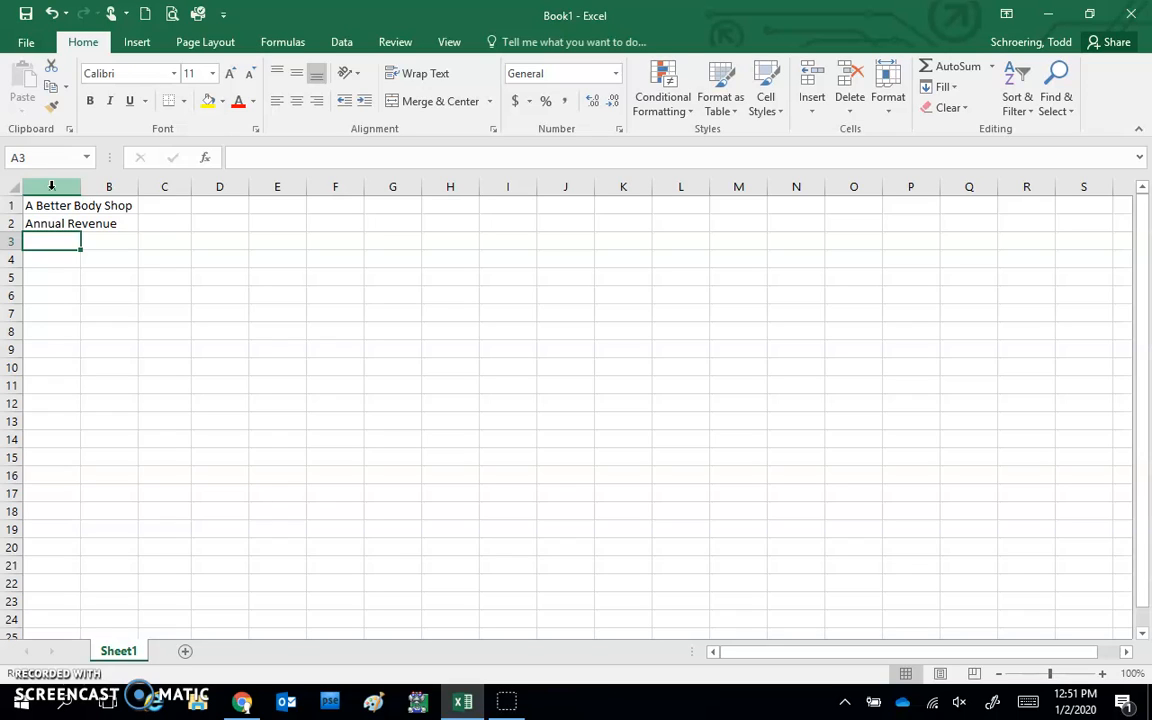
Enter the city headings Boston and Chicago in B3 and C3
key(Tab)
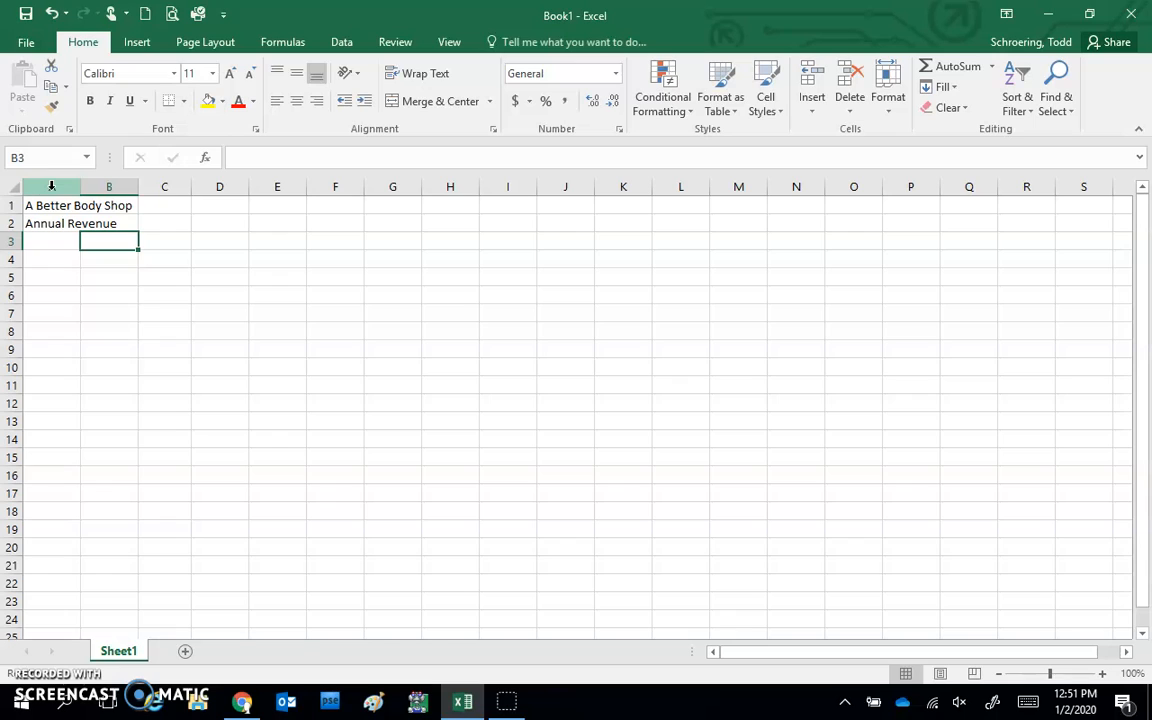
text(Boston)
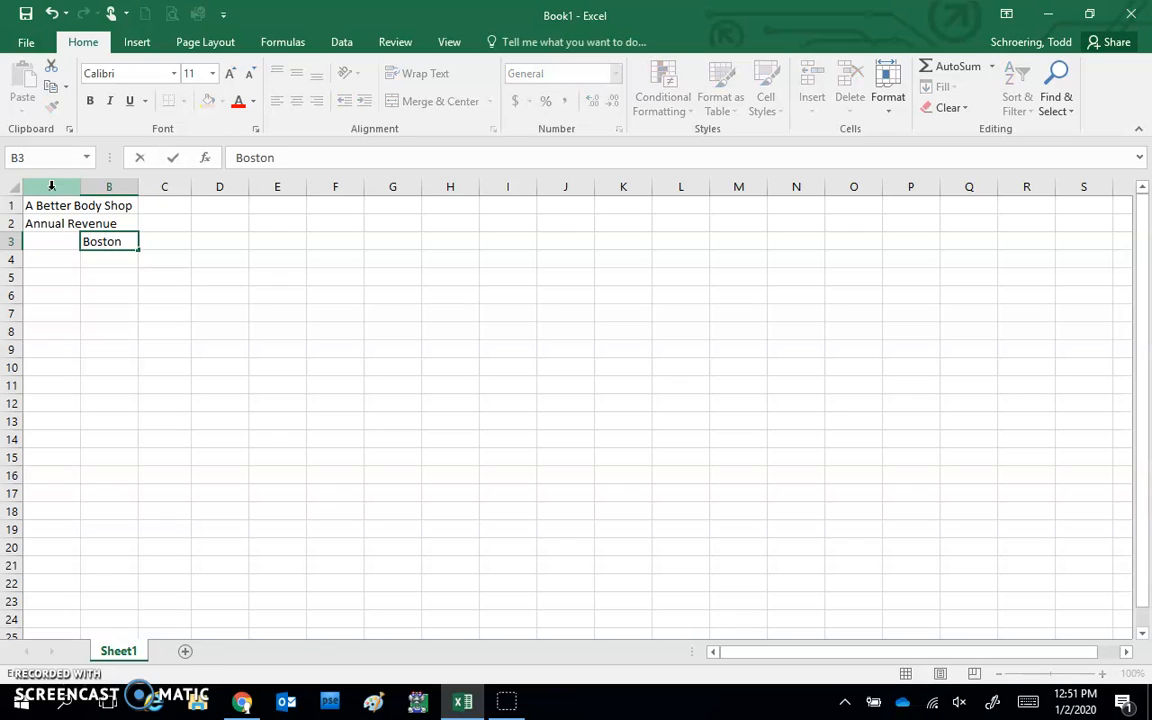
key(Tab)
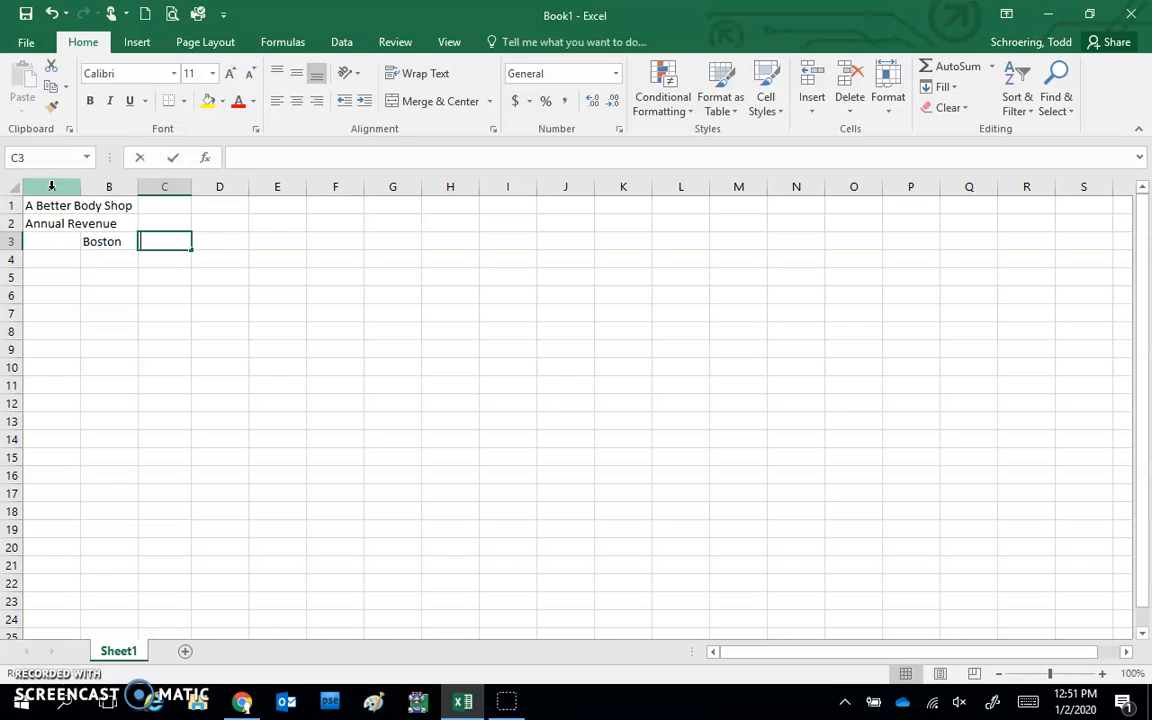
text(Chicasg)
key(BackSpace)
key(BackSpace)
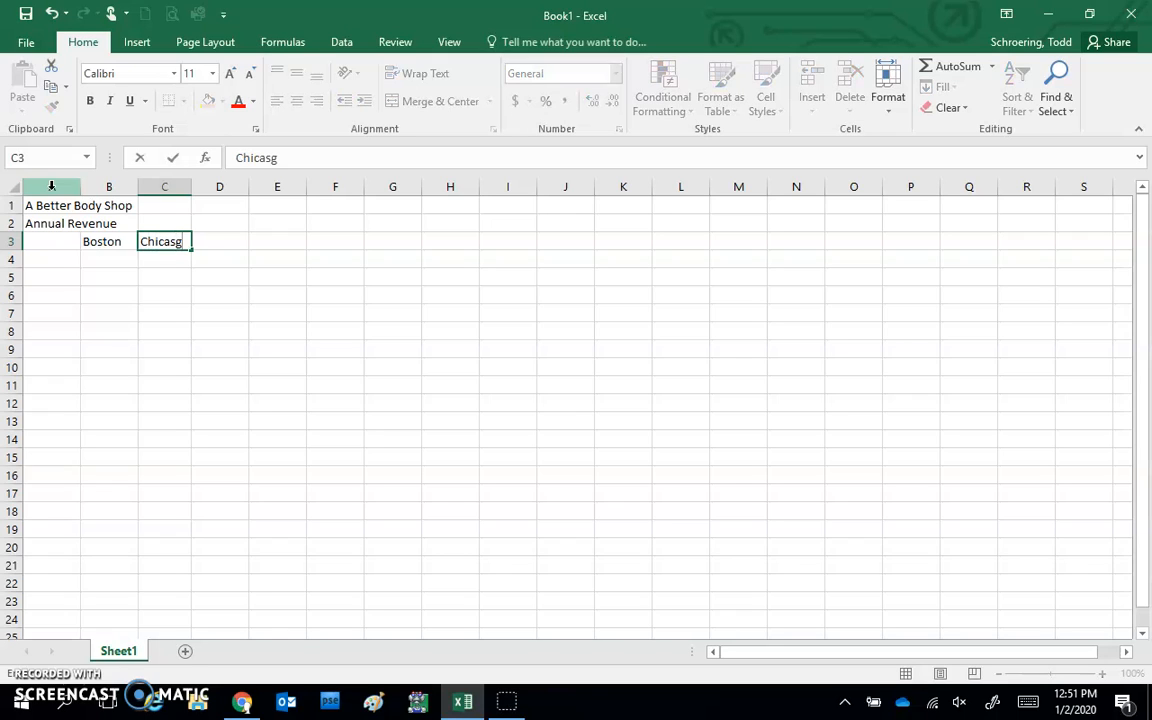
text(go)
key(ctrl+Return)
key(Tab)
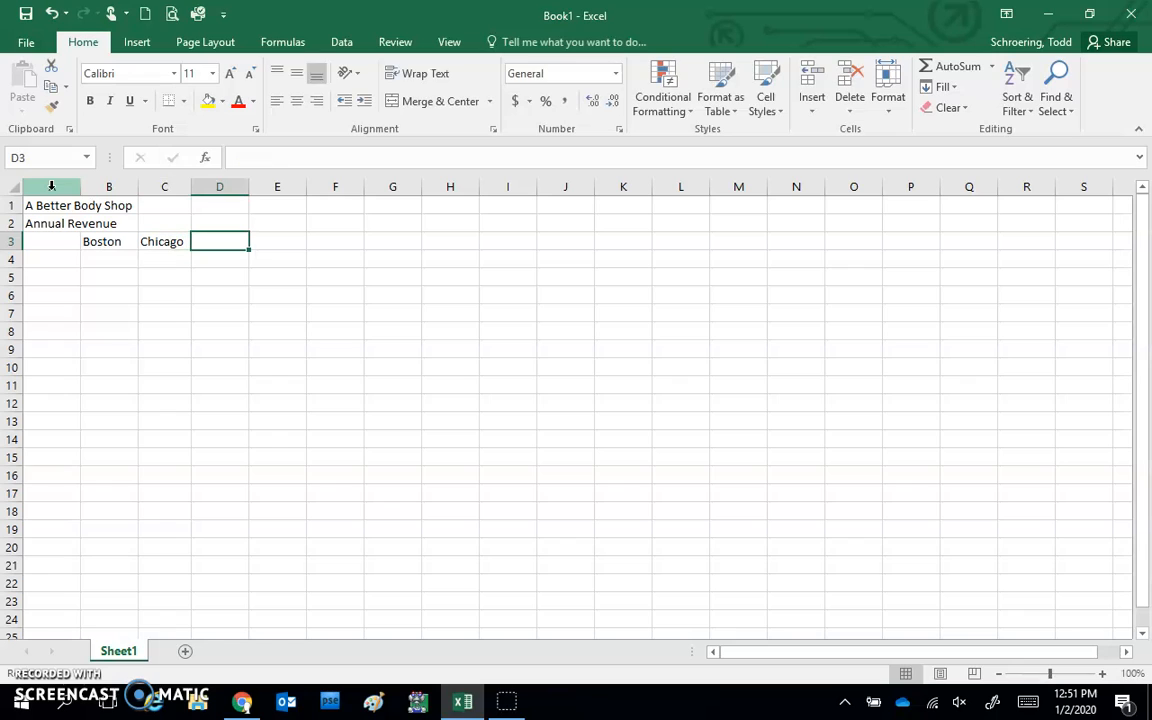
Enter Las Vegas, Miami and Total in D3 through F3
text(Las V)
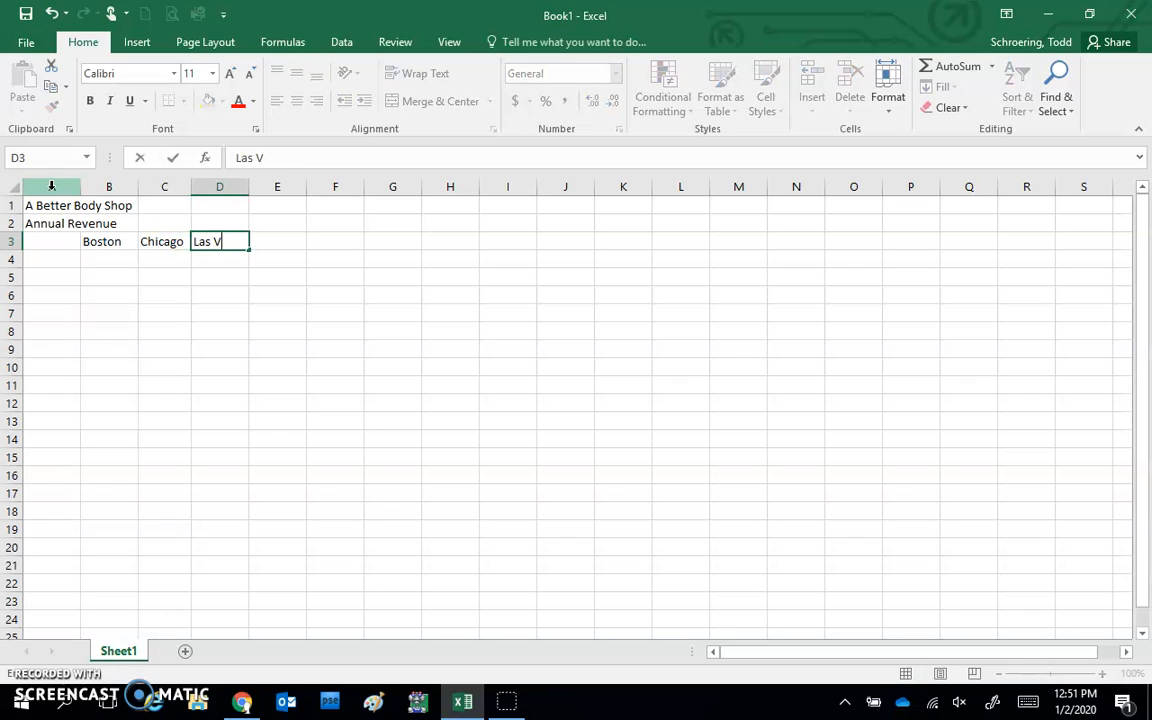
text(egas)
key(Tab)
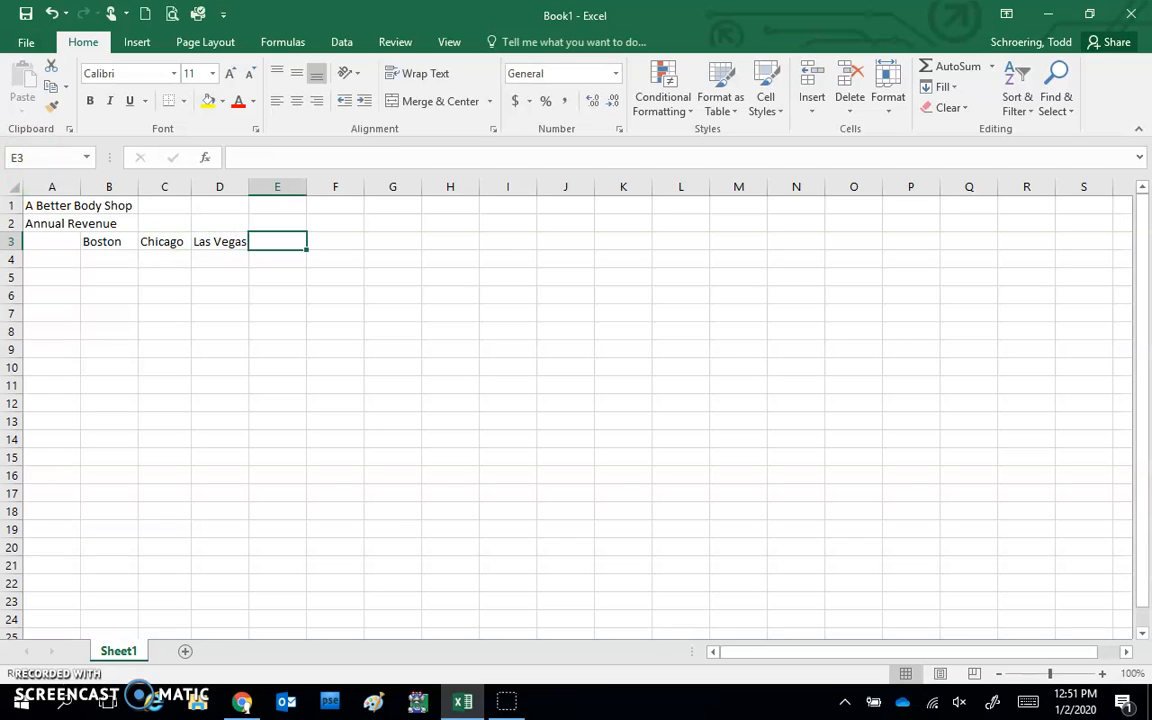
text(Miami)
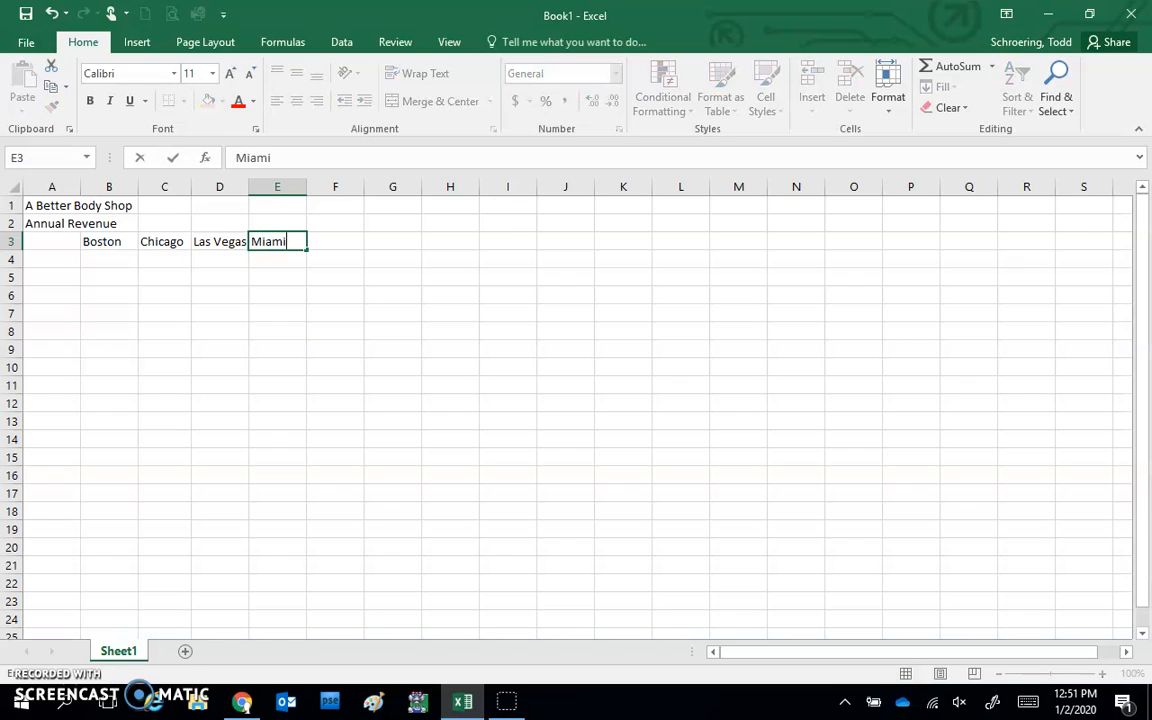
key(Tab)
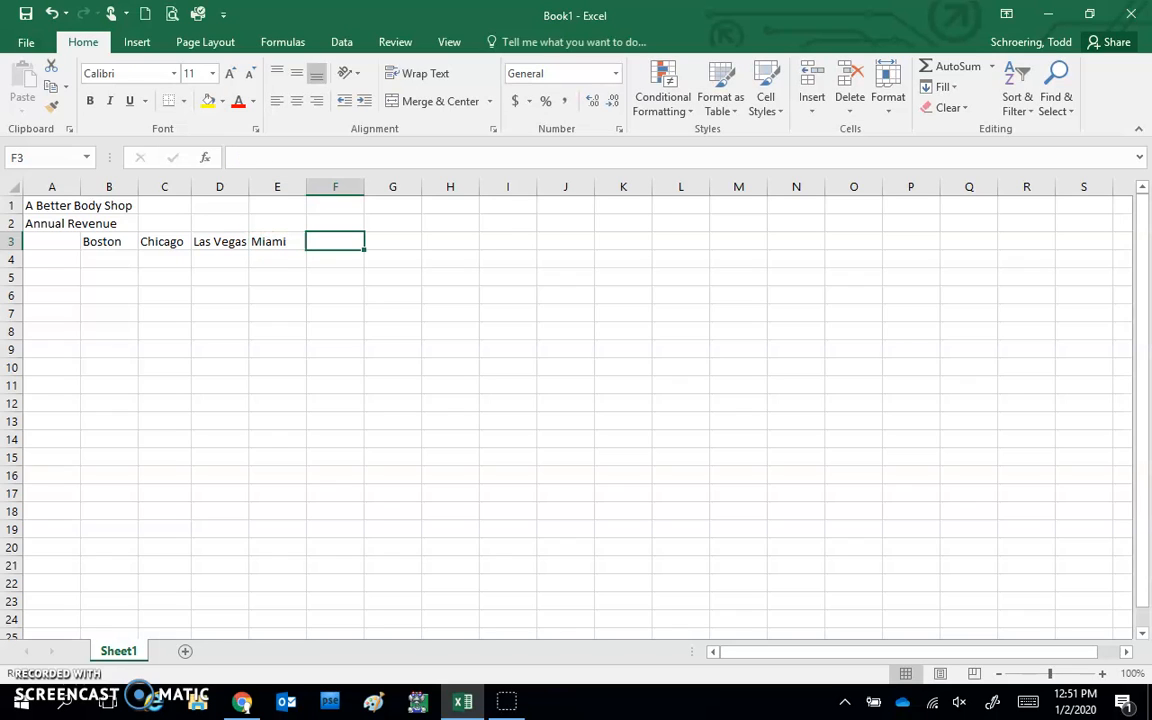
text(Total)
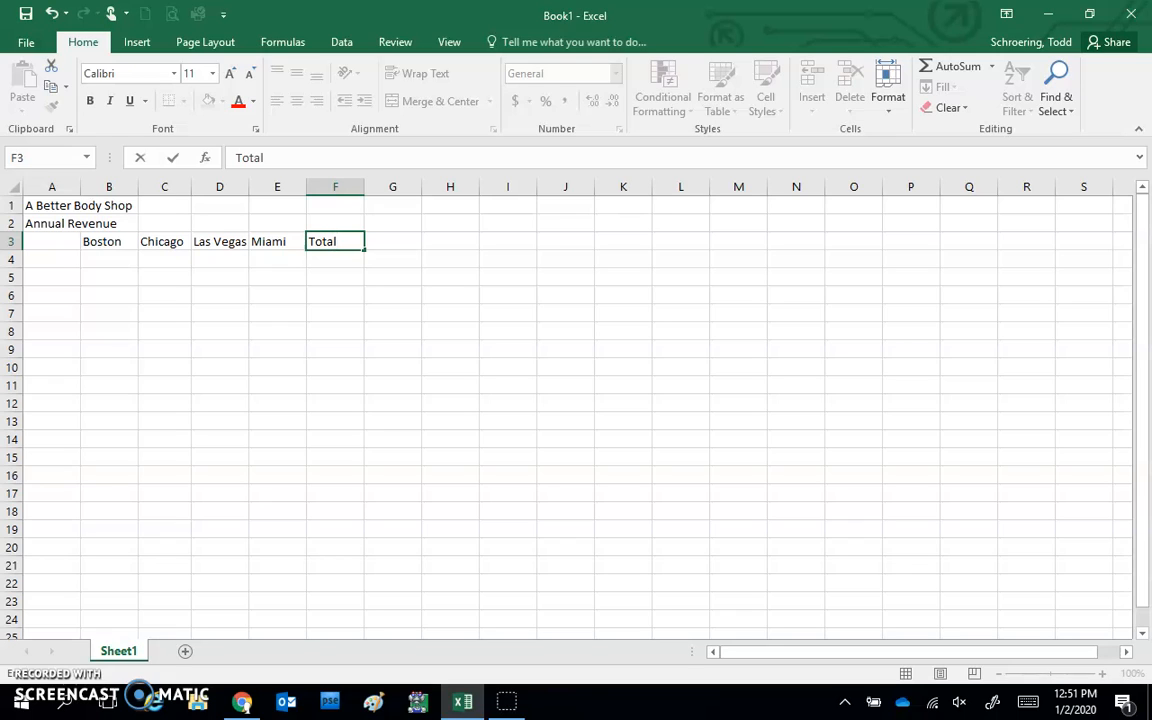
click(51, 259)
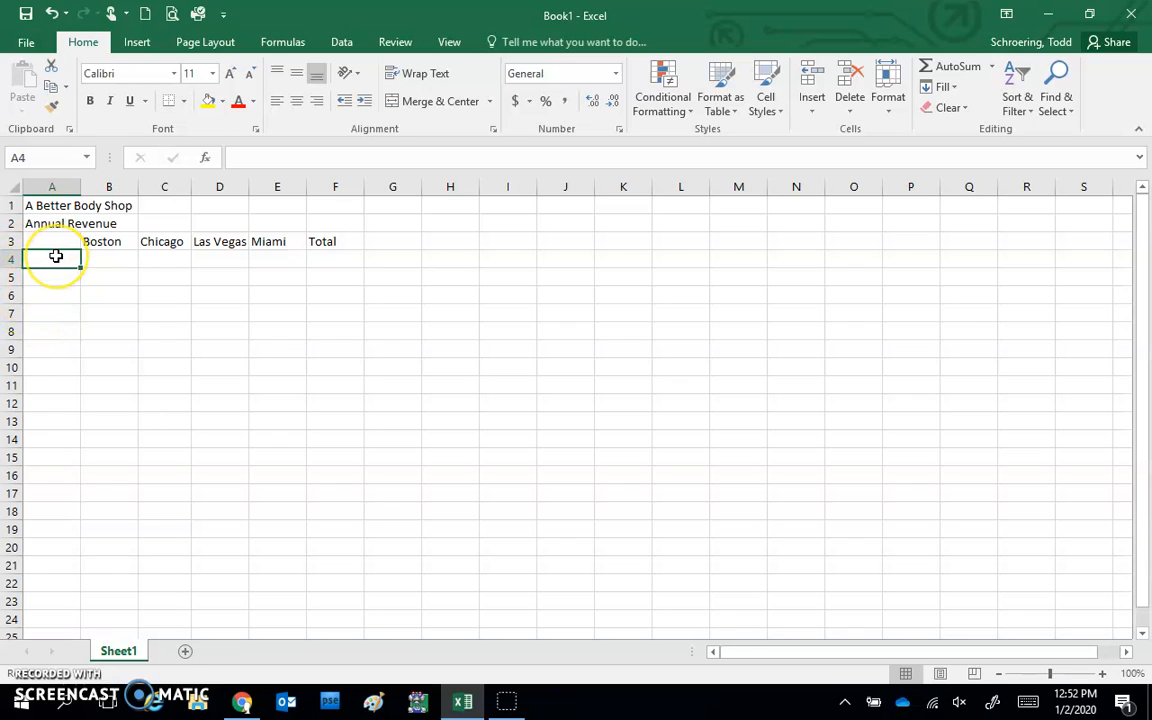
List Aquatics, Cardiovascular, Weight Training and Yoga & Stretching down A4:A7
text(A)
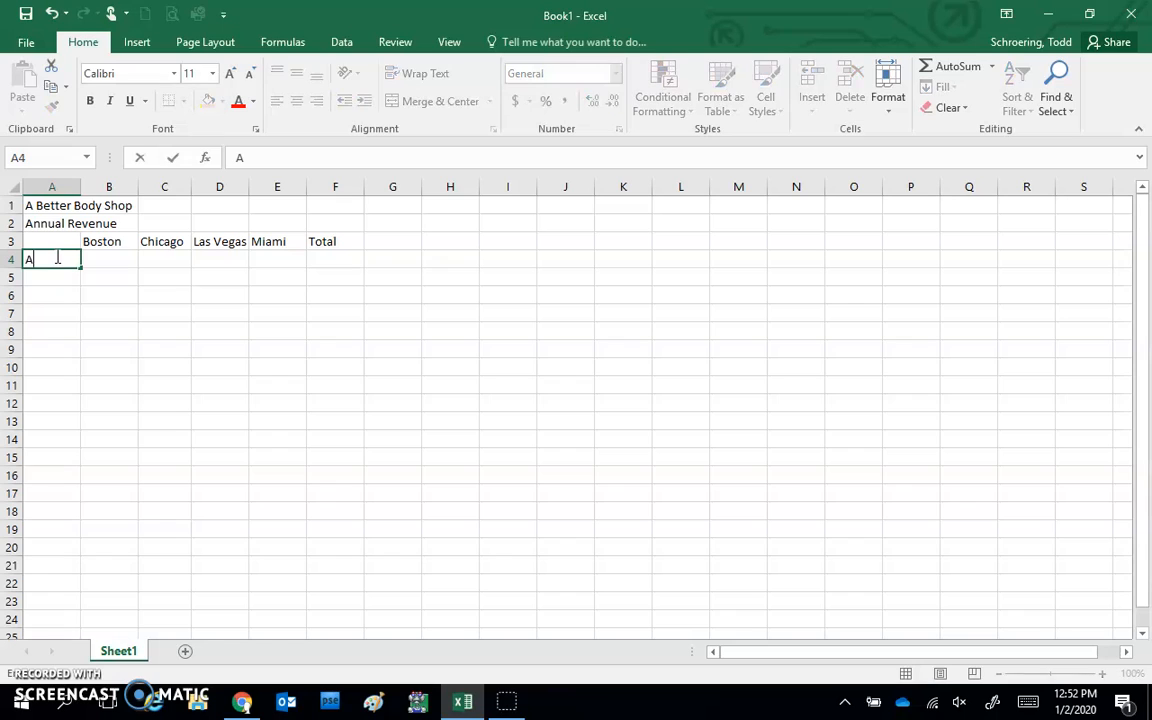
text(quatics)
key(Return)
text(Ca)
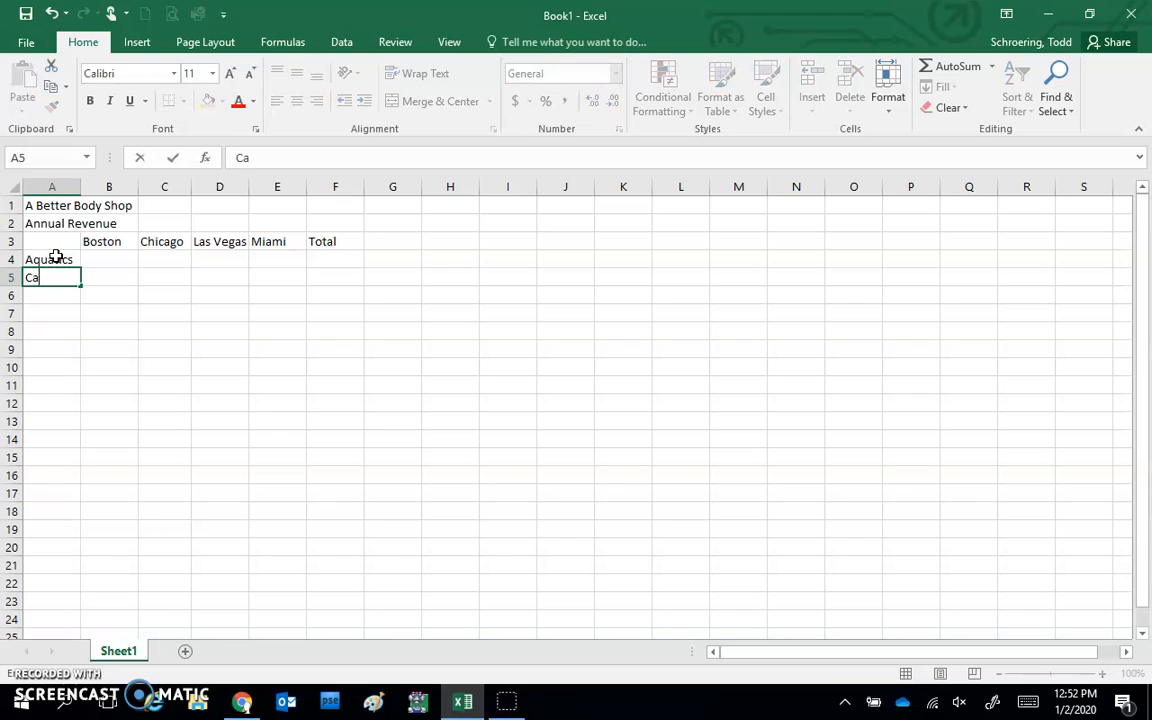
text(rdiovascular)
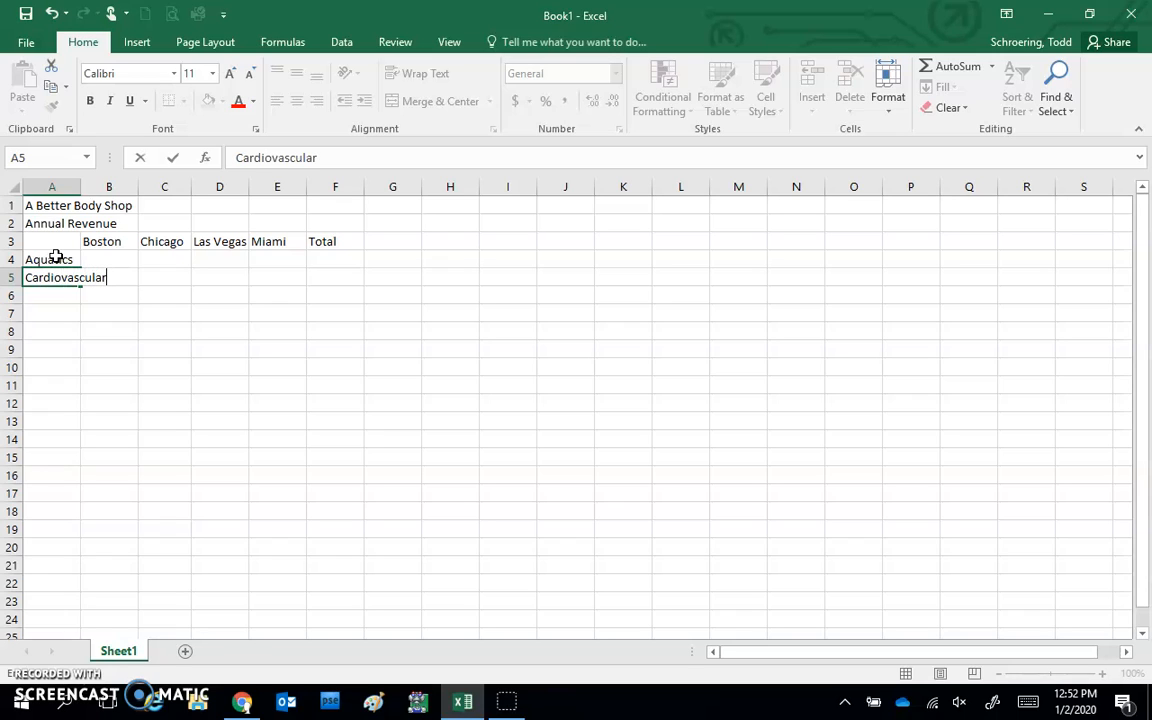
key(Return)
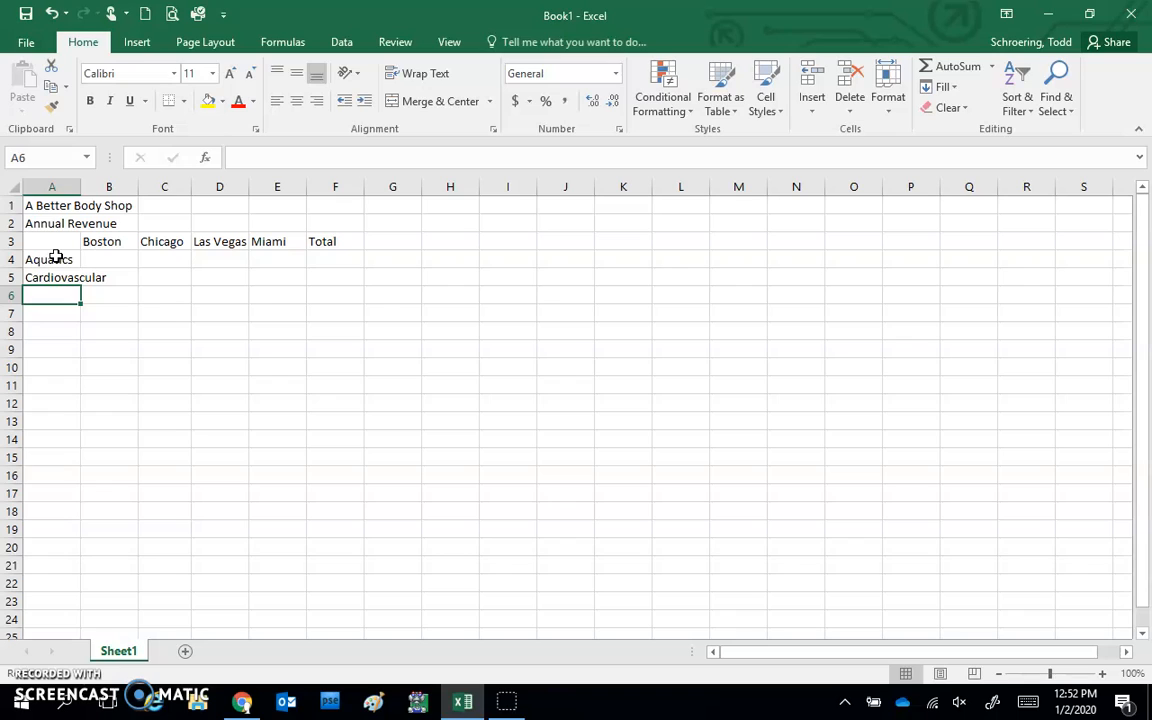
text(W)
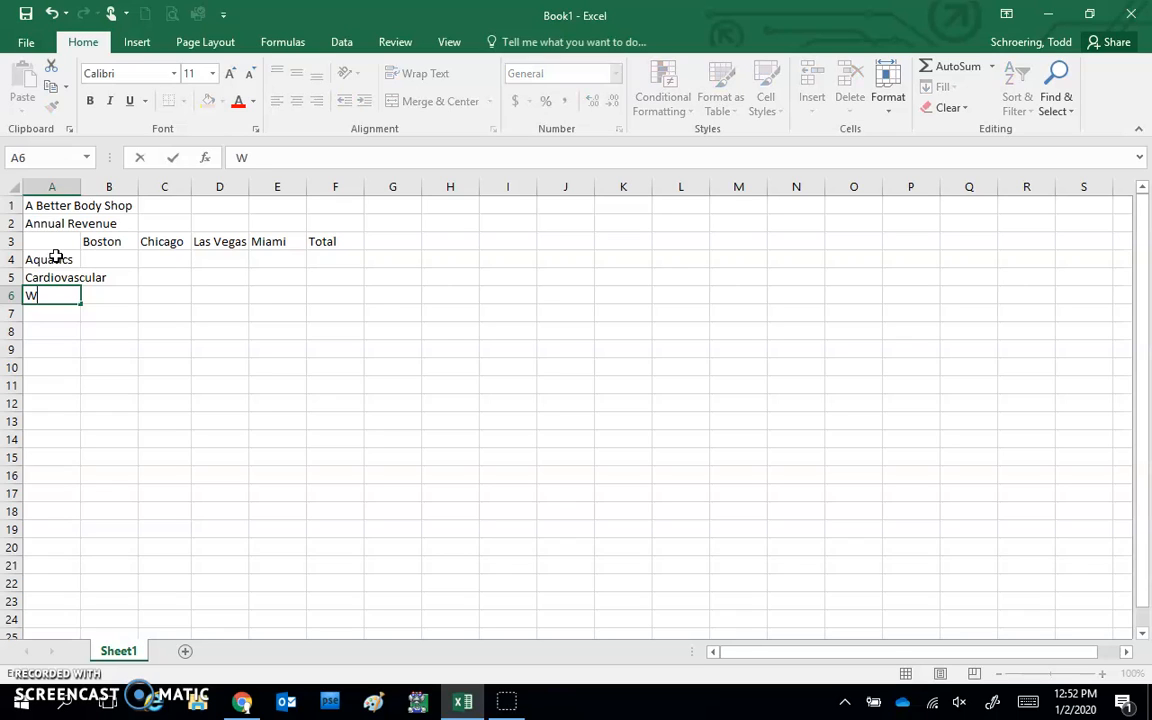
text(eight Training)
key(Return)
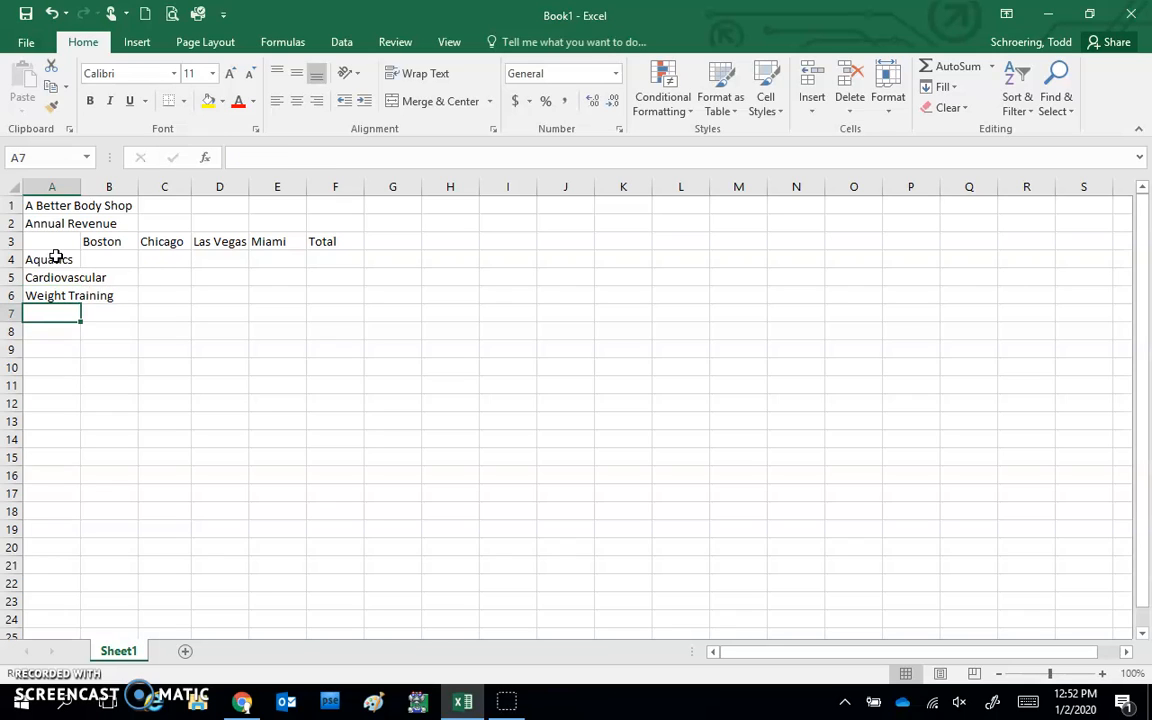
text(Yoga)
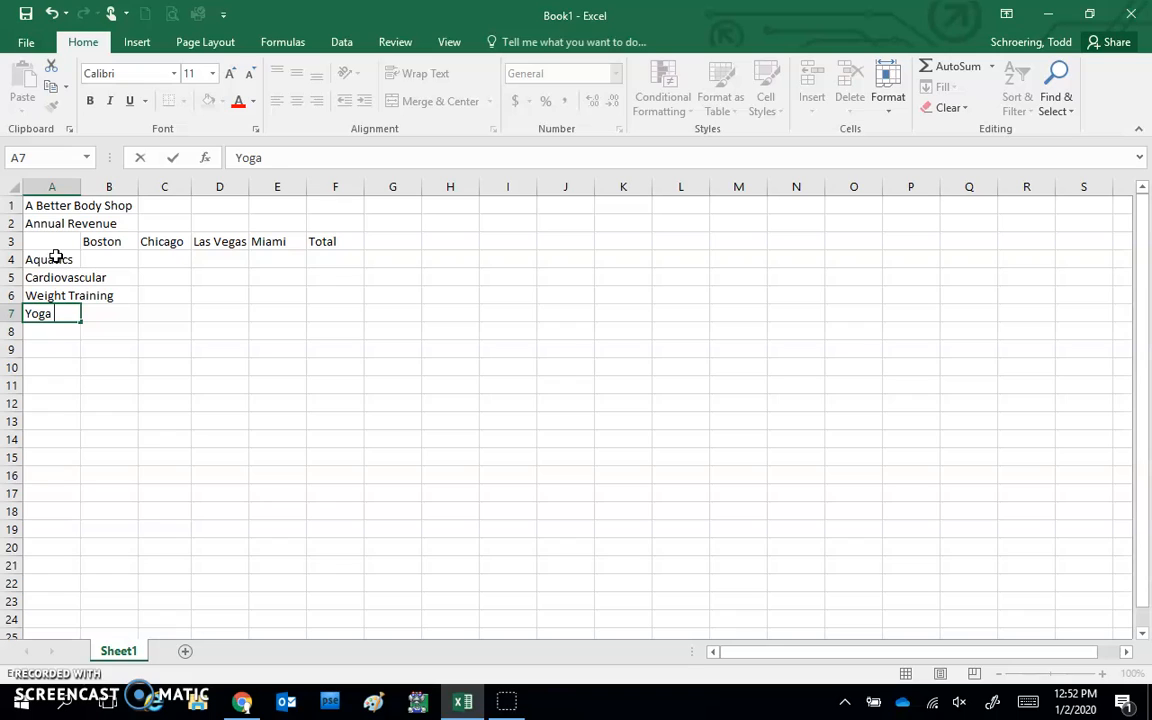
text( & Stretching)
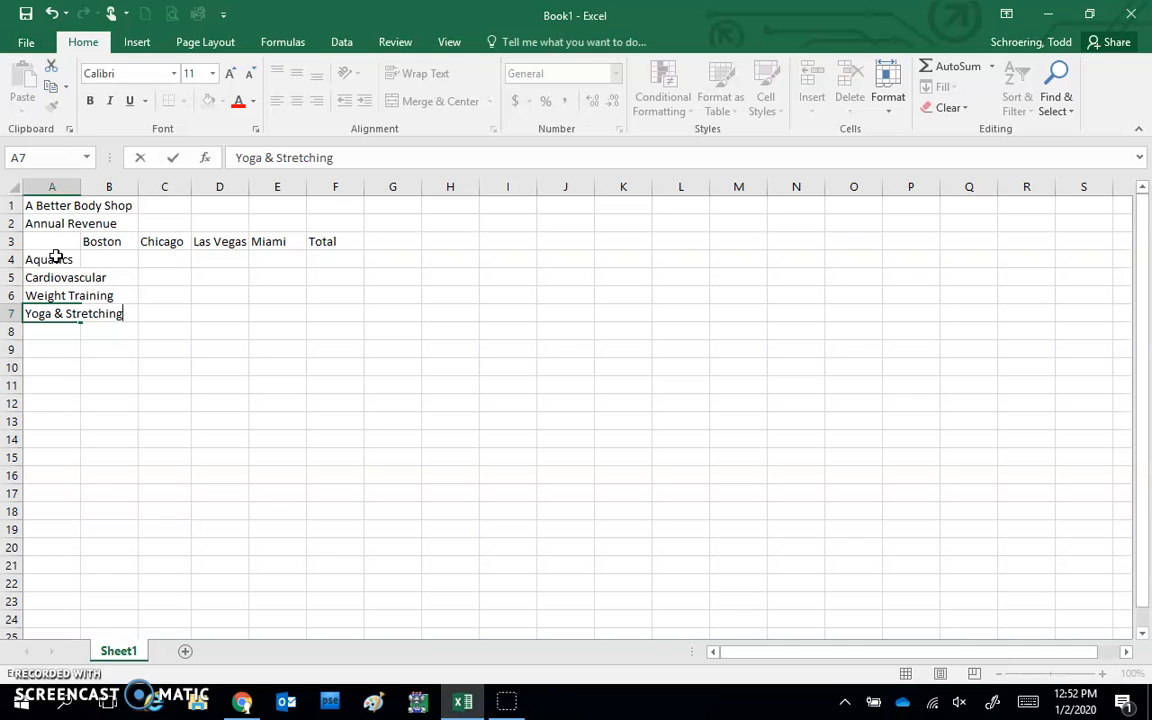
key(Return)
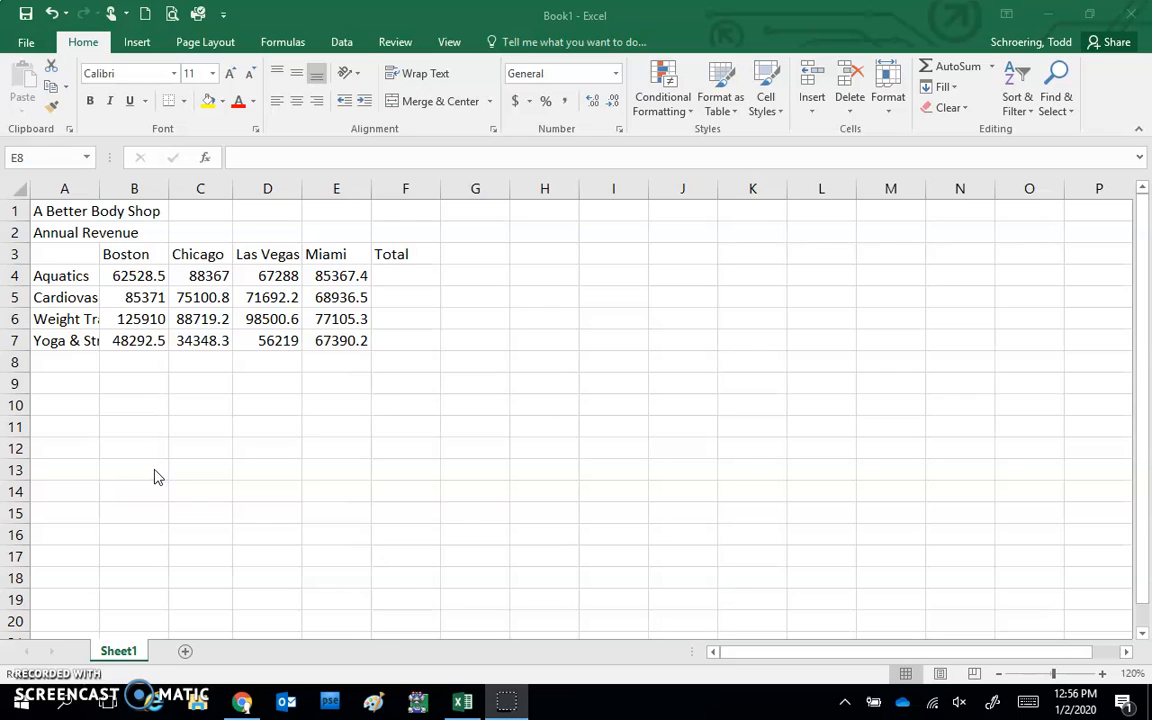
Label cell A8 'Total' for the column totals row
click(58, 357)
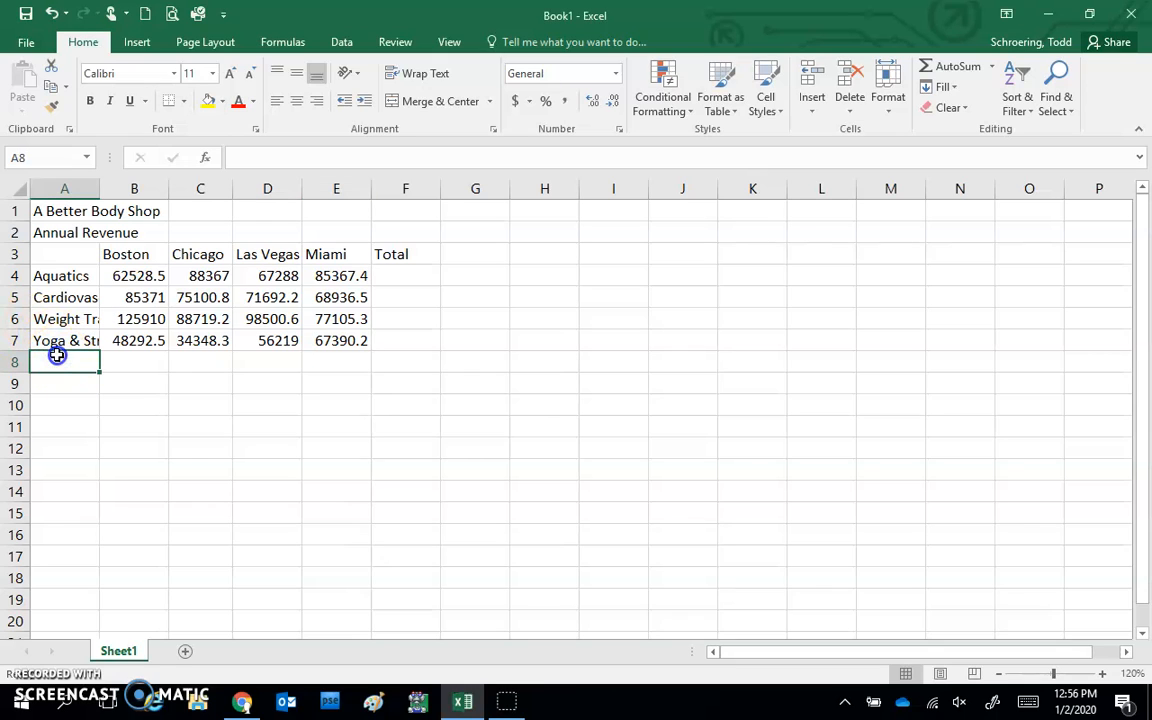
text(Total)
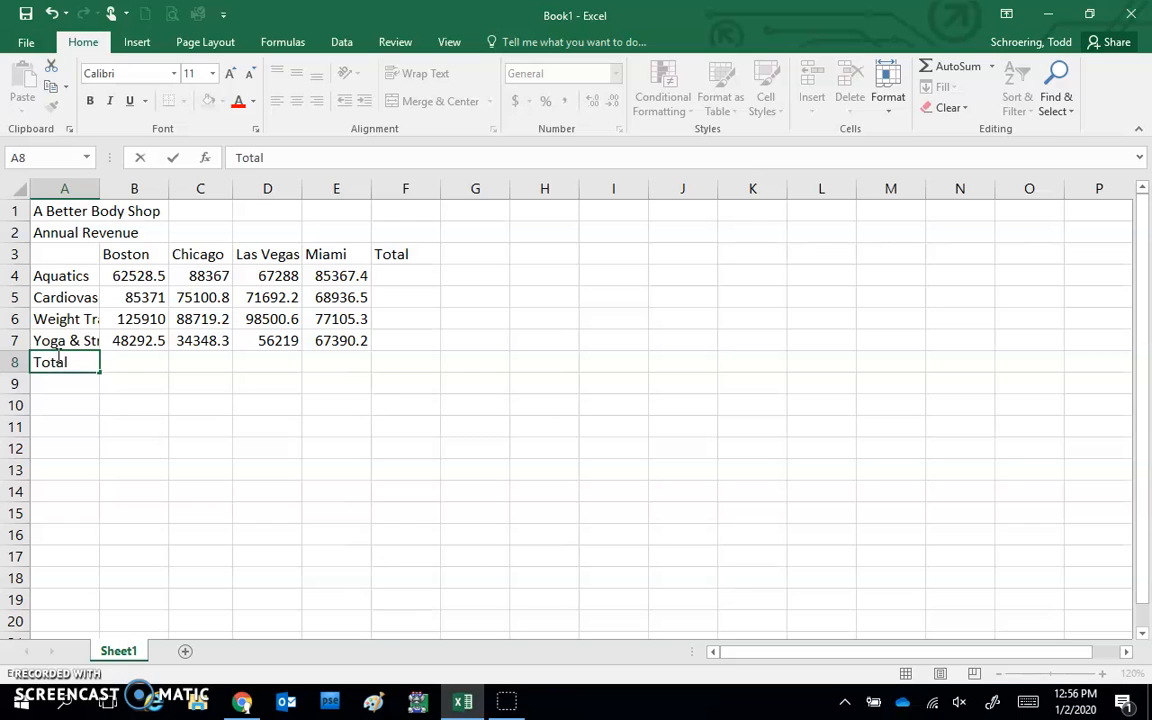
key(Tab)
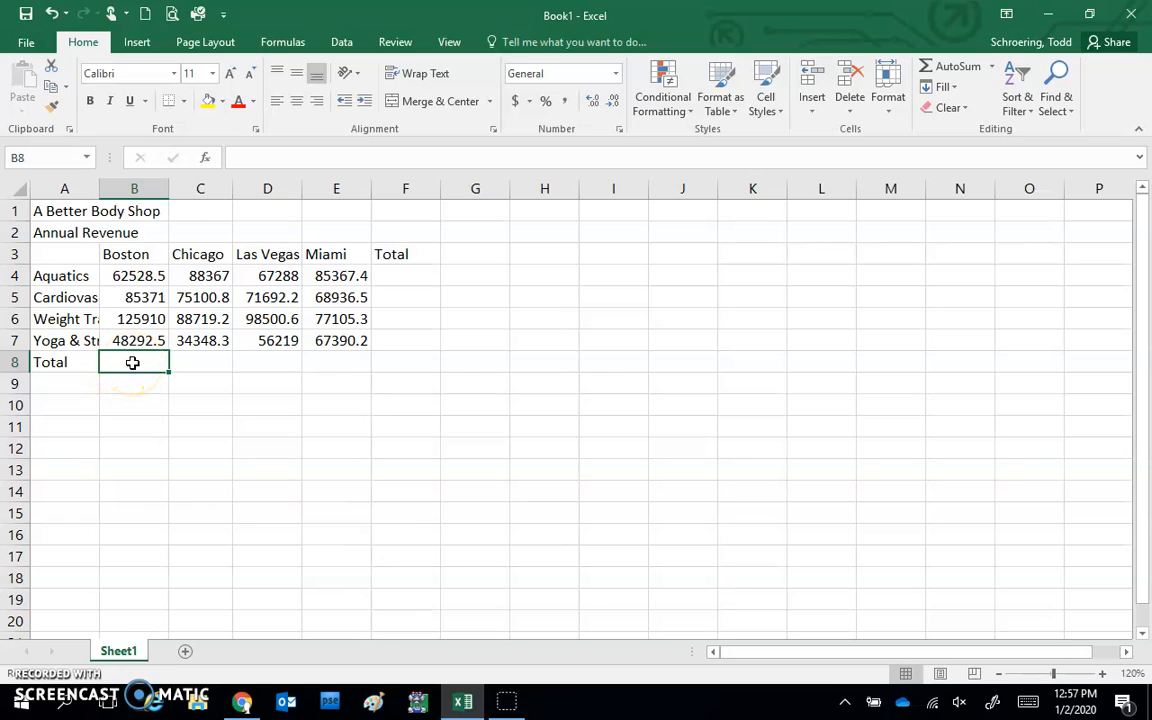
Enter =B4+B5+B6+B7 in B8, giving a Boston total of 322102
text(=)
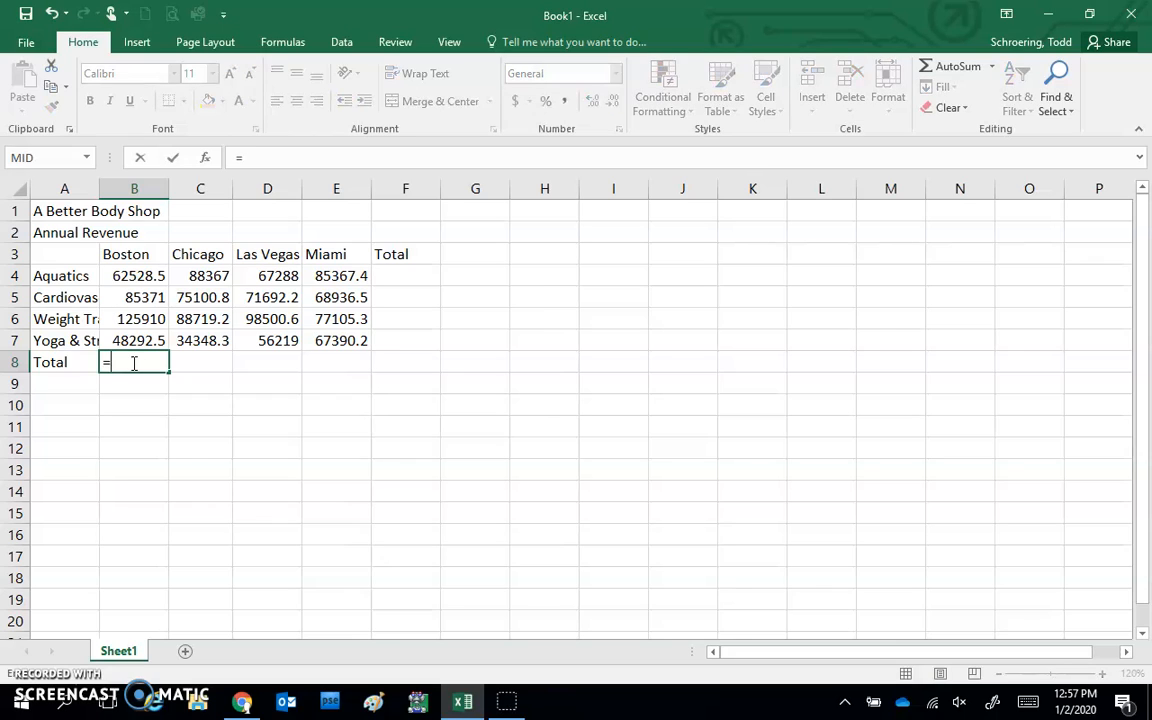
click(145, 276)
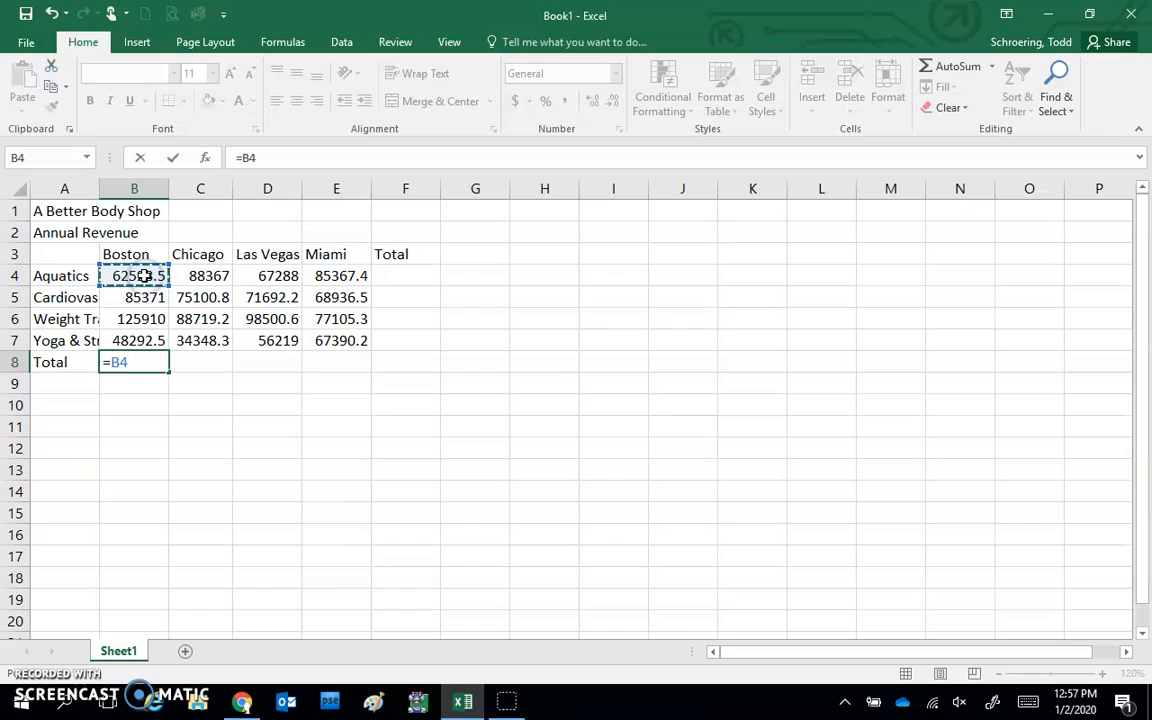
text(+)
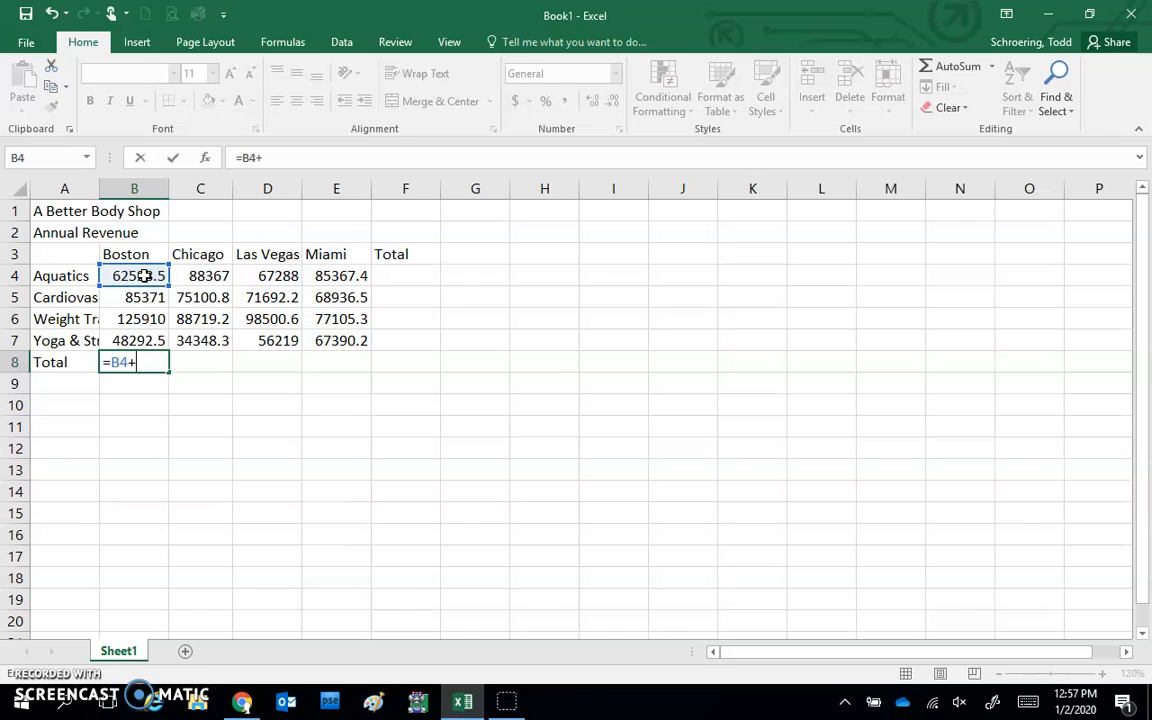
text(b5)
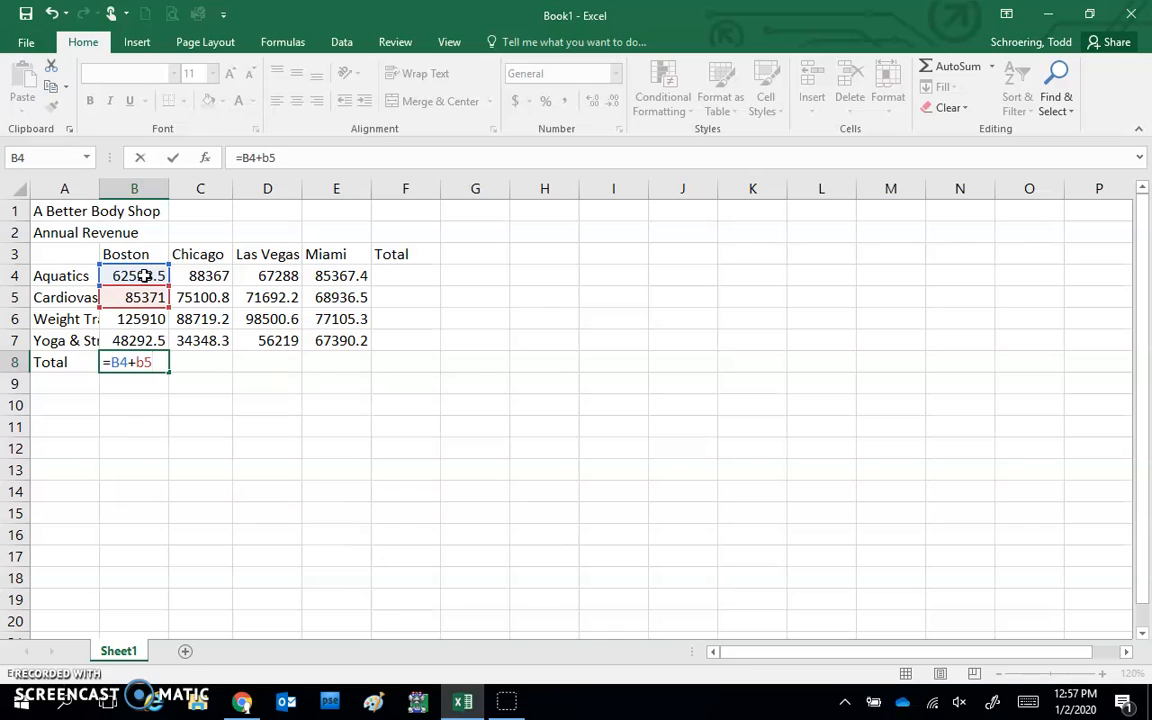
text(+b6)
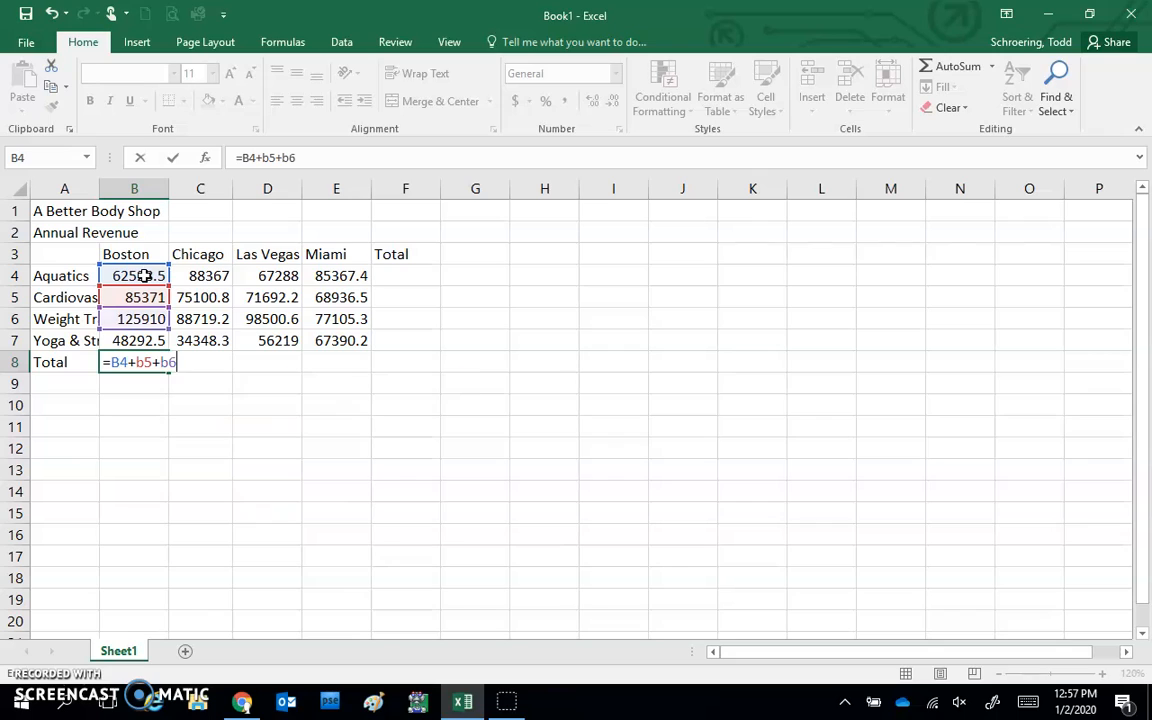
text(+b7)
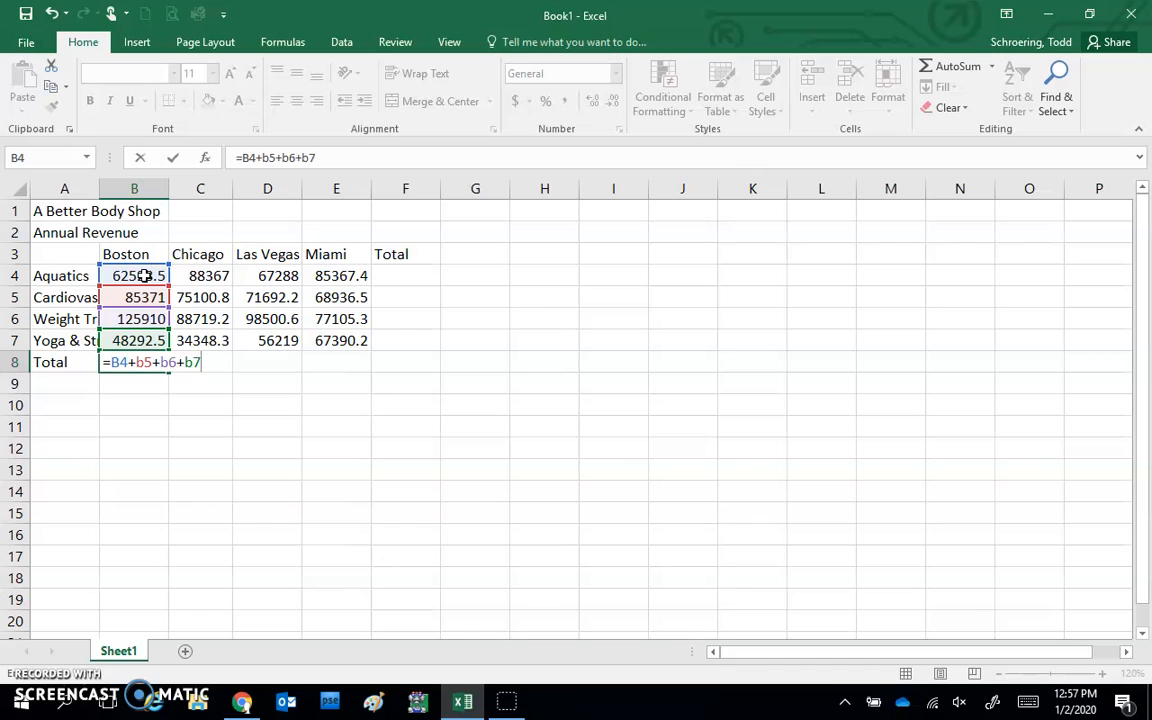
key(Return)
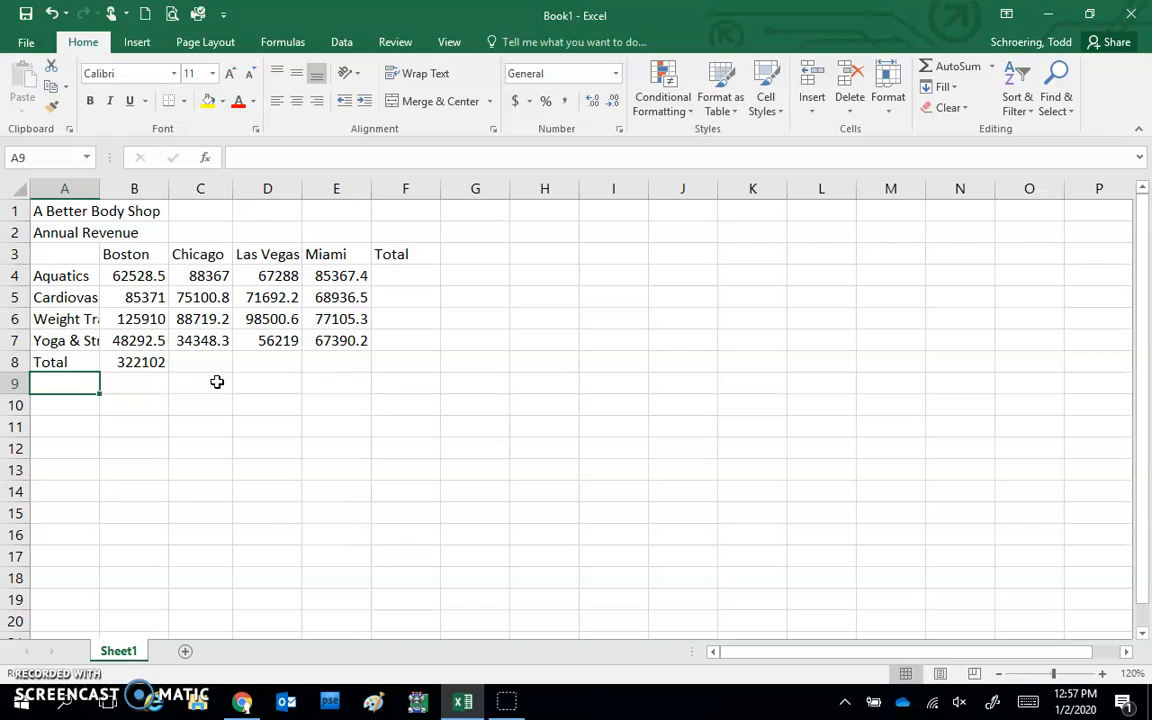
click(129, 275)
drag(129, 275, 127, 337)
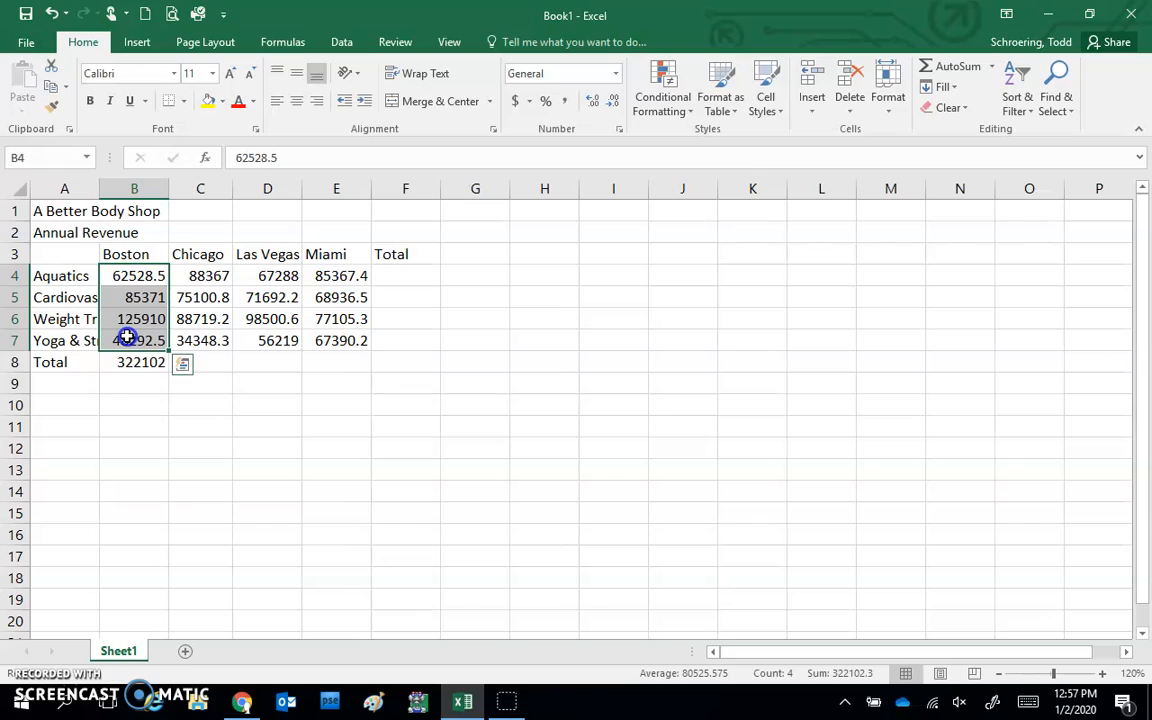
click(217, 364)
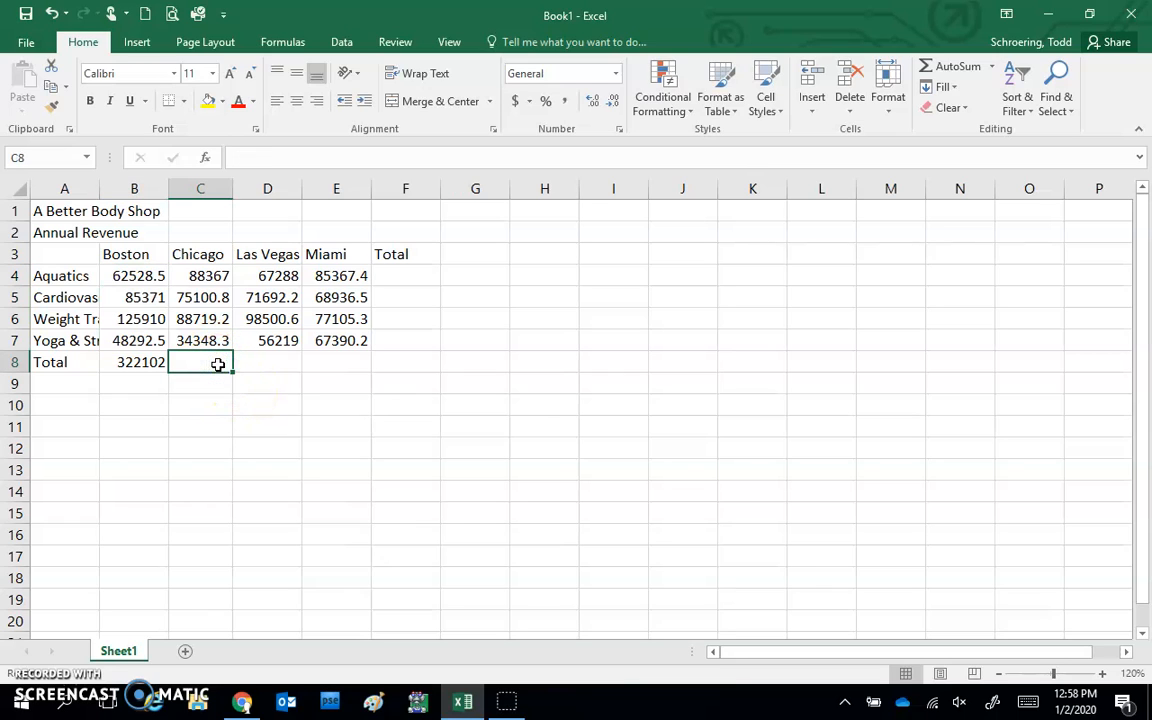
click(140, 360)
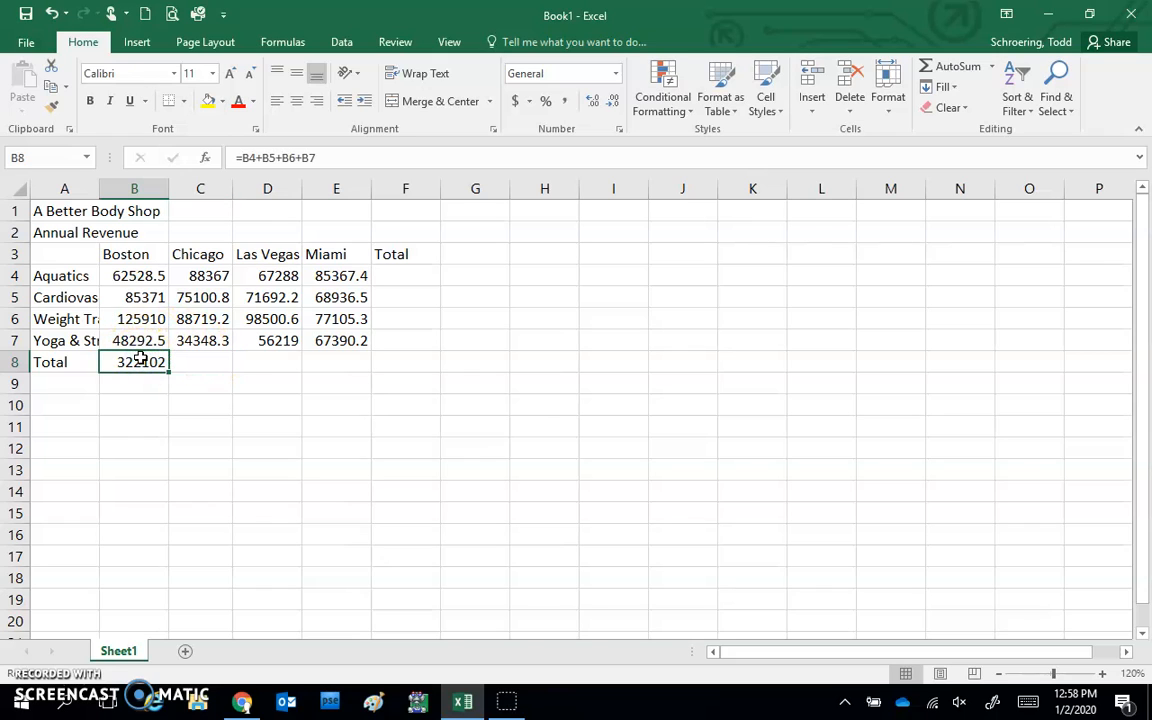
click(213, 362)
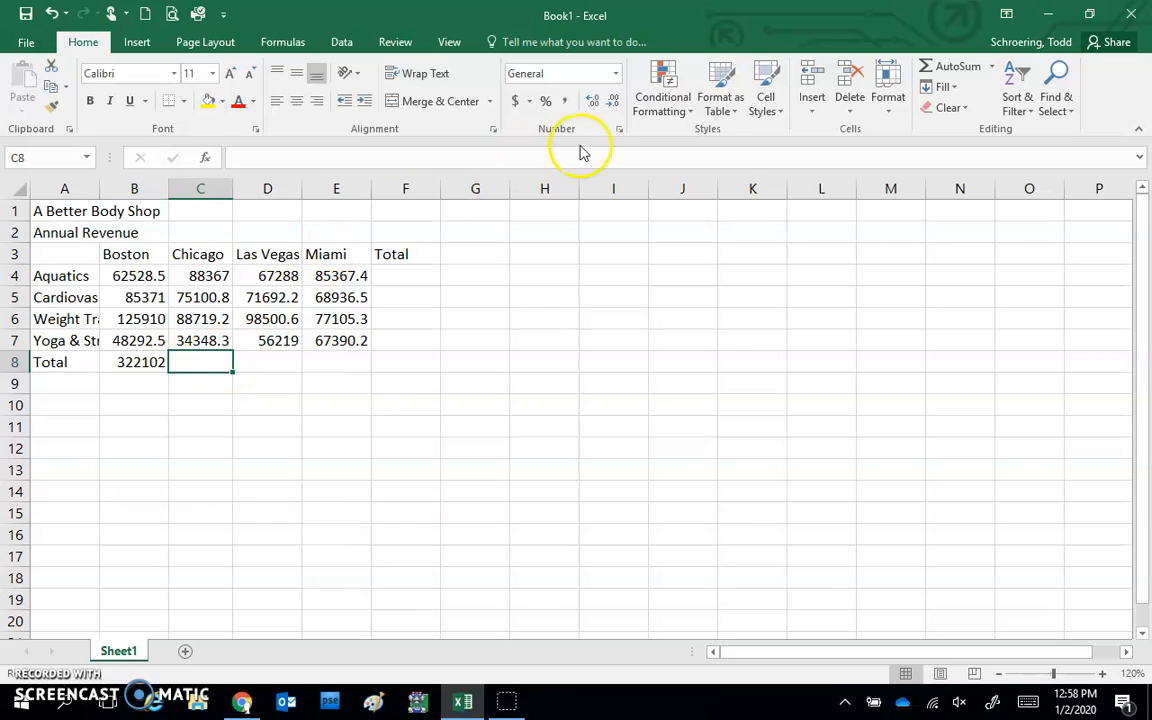
AutoSum C8:E8 for Chicago 286535, Las Vegas 293700 and Miami 298799
click(955, 68)
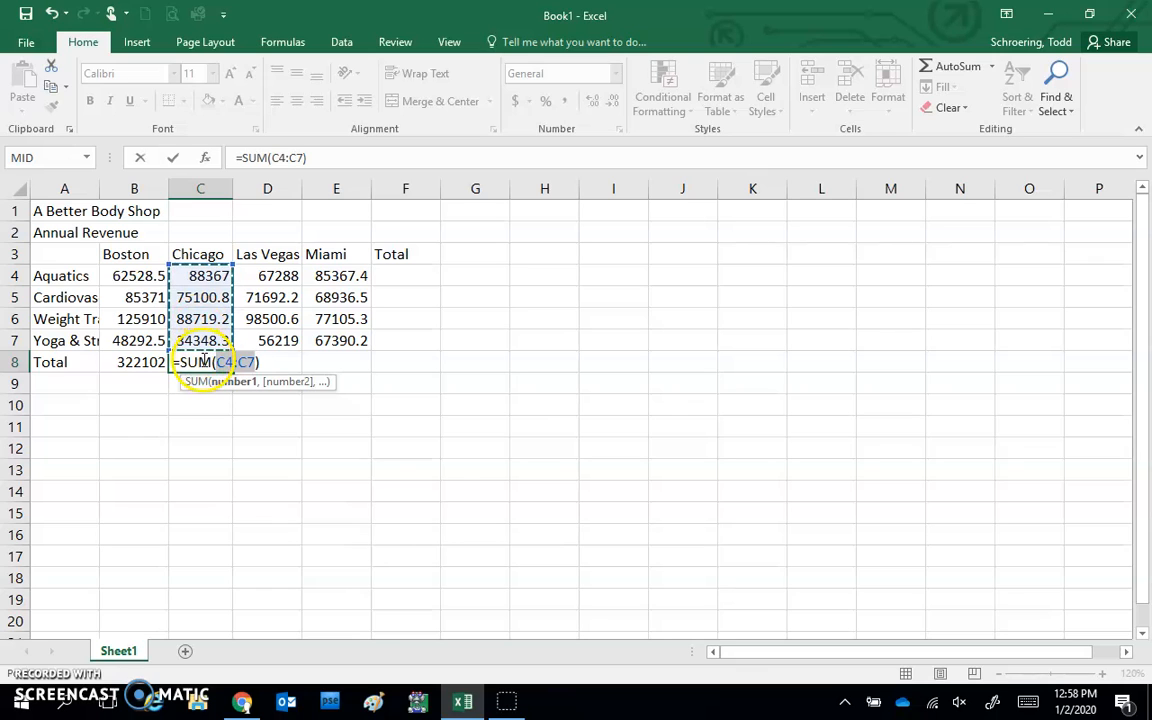
key(Return)
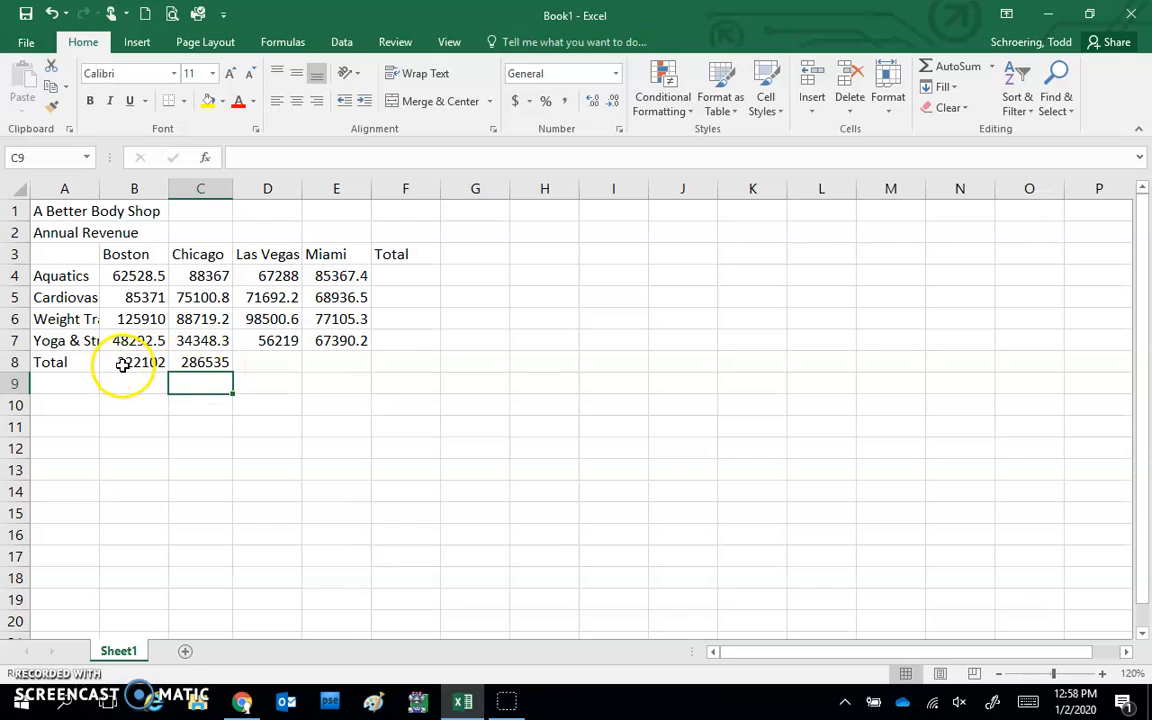
click(274, 360)
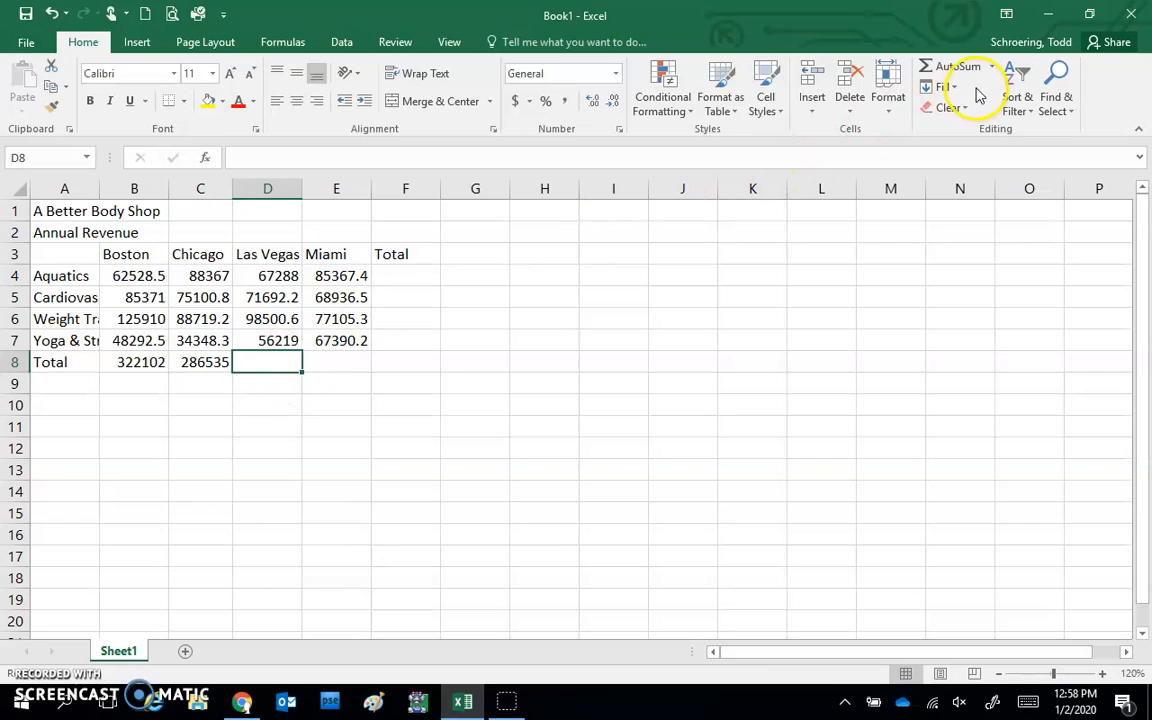
click(944, 66)
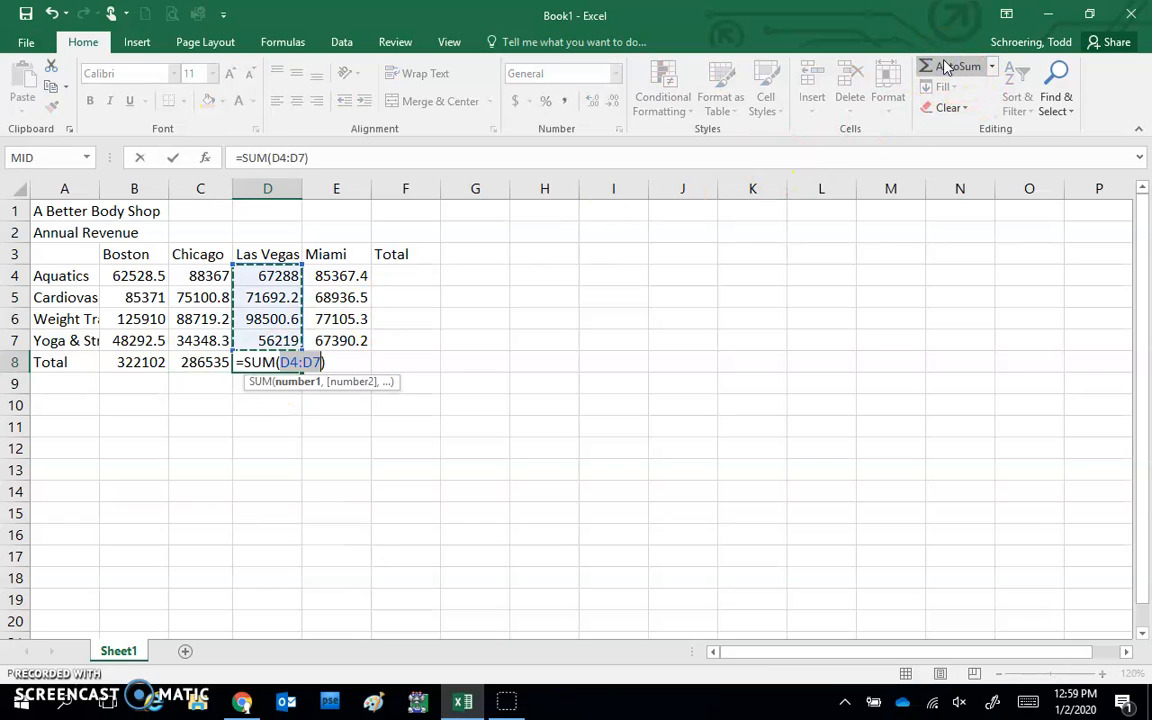
key(Tab)
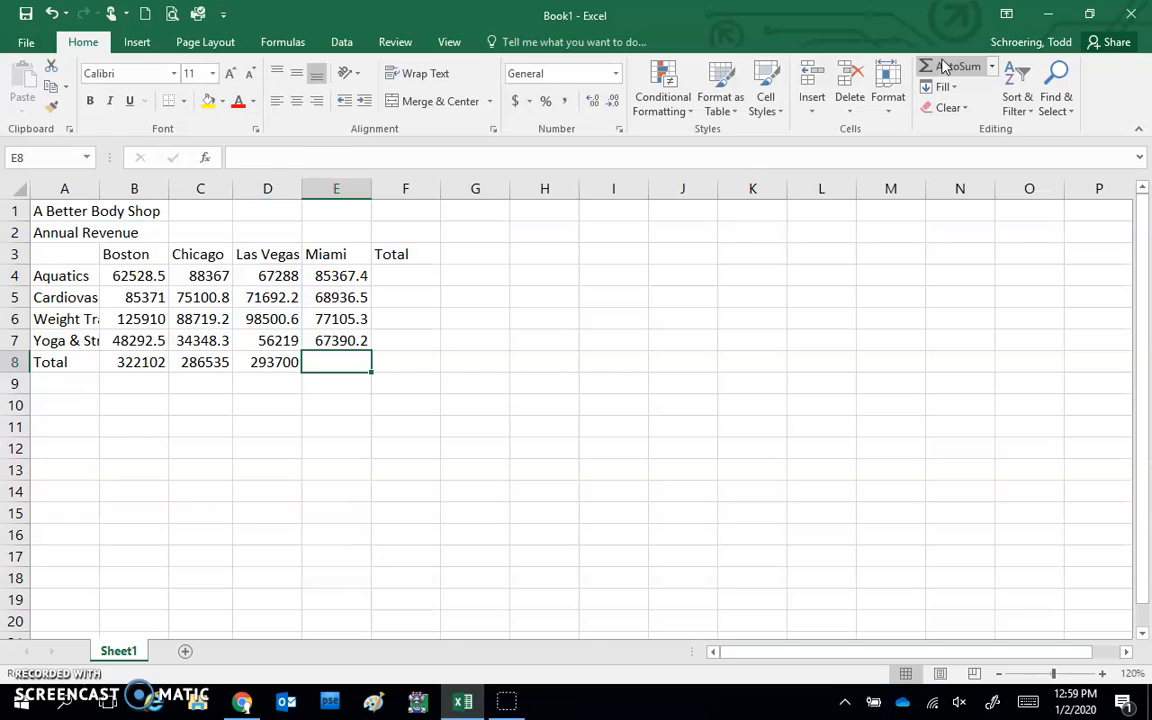
click(944, 66)
key(Return)
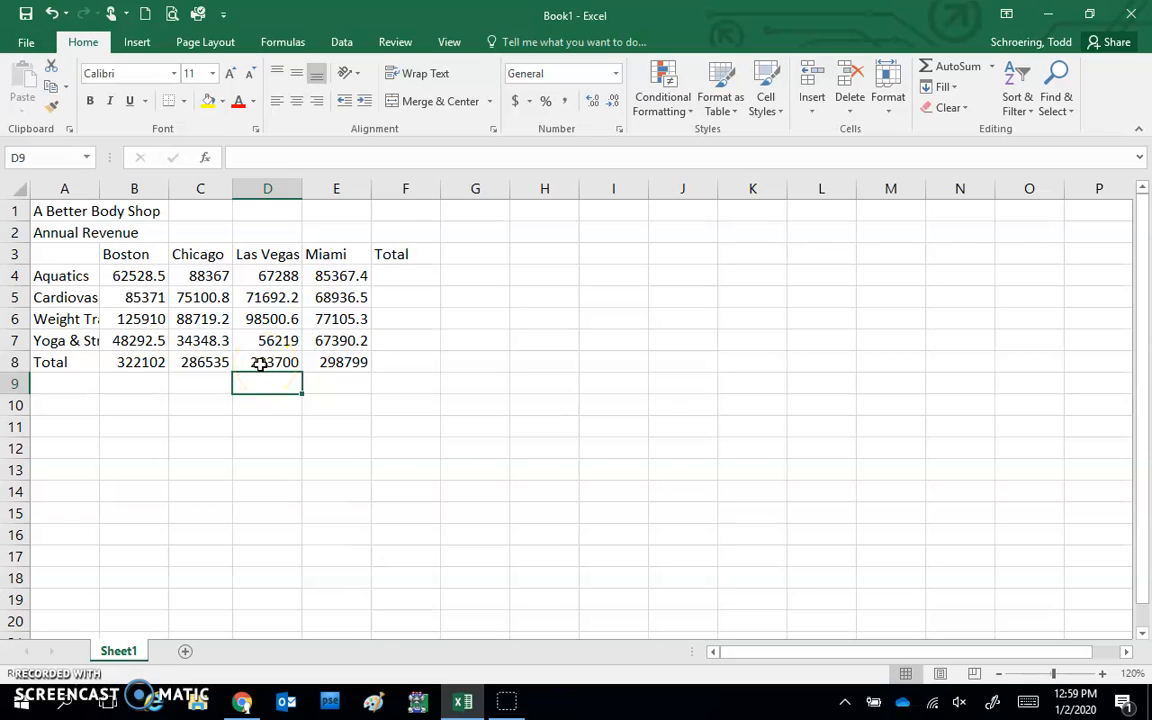
AutoSum the Aquatics row into F4 as =SUM(B4:E4), giving 303551
click(276, 237)
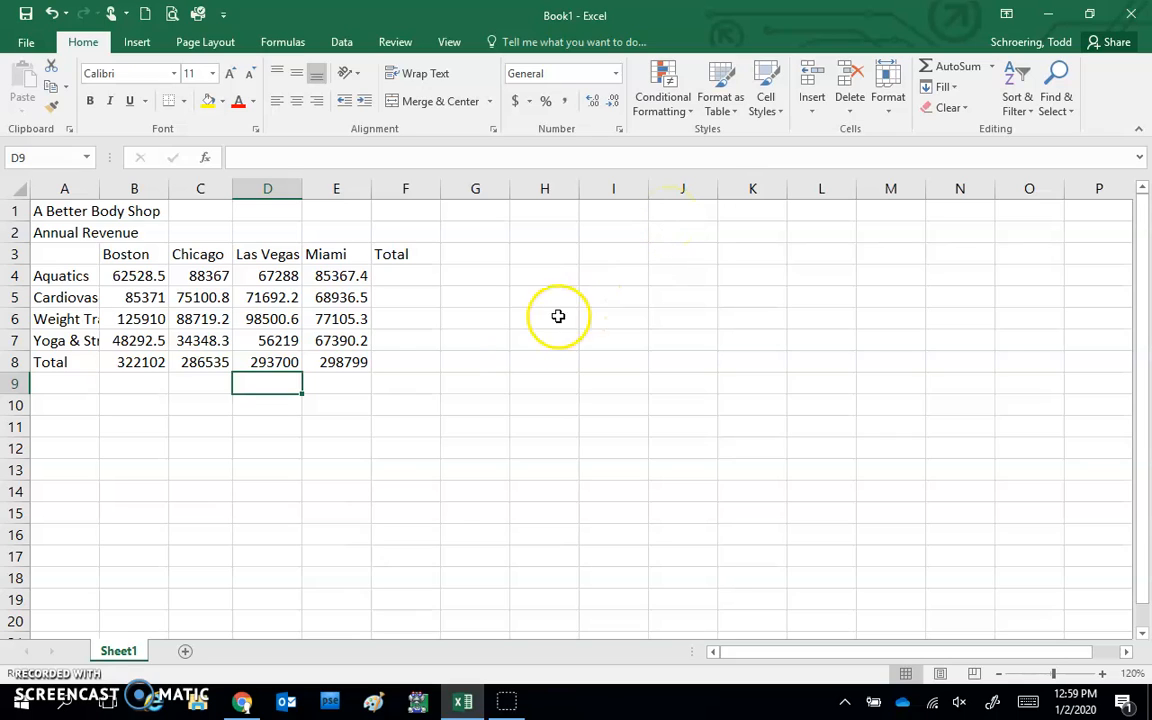
click(401, 275)
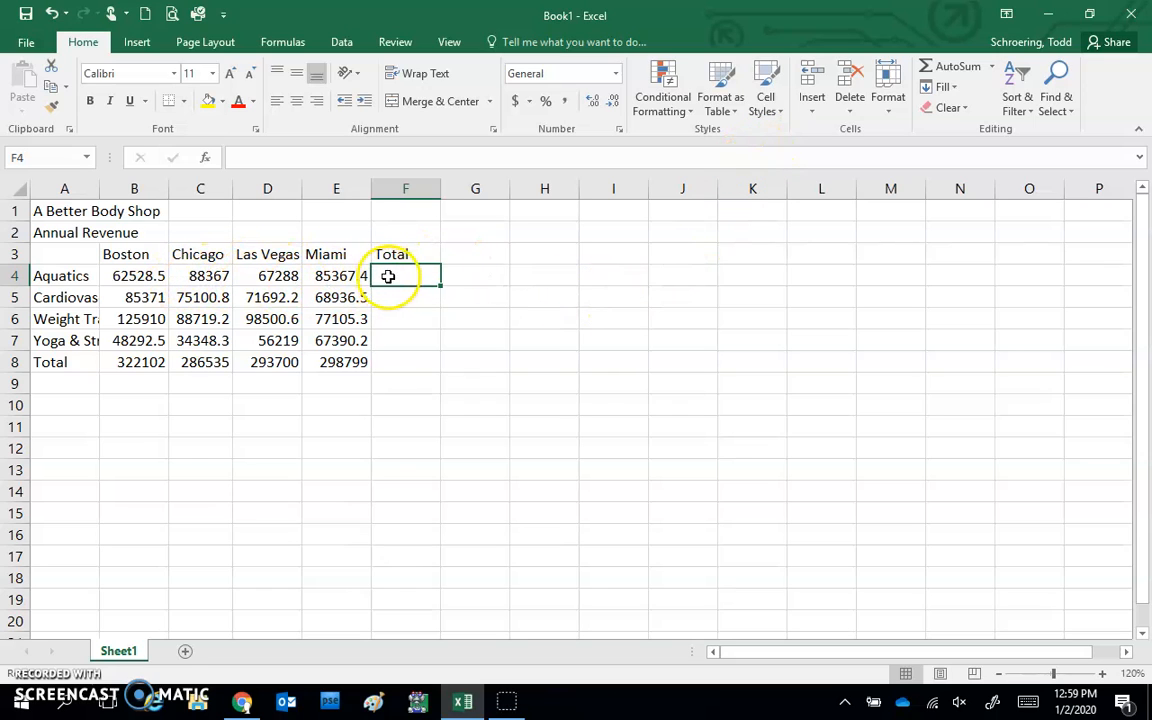
click(960, 67)
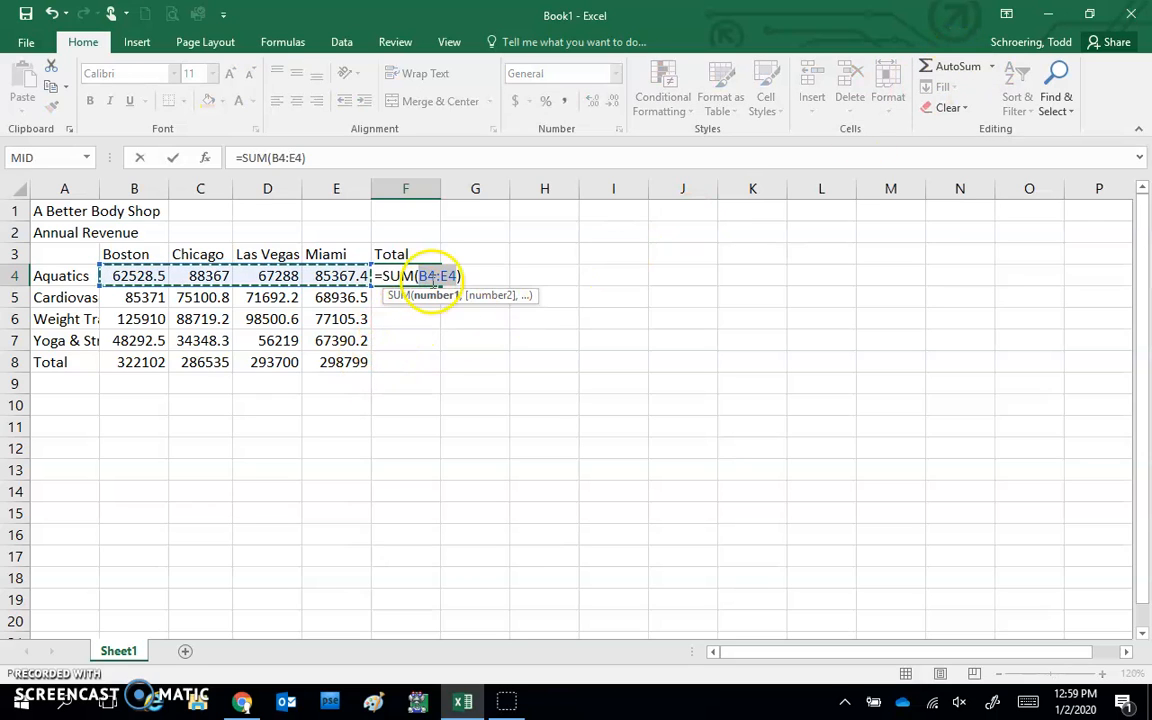
key(Return)
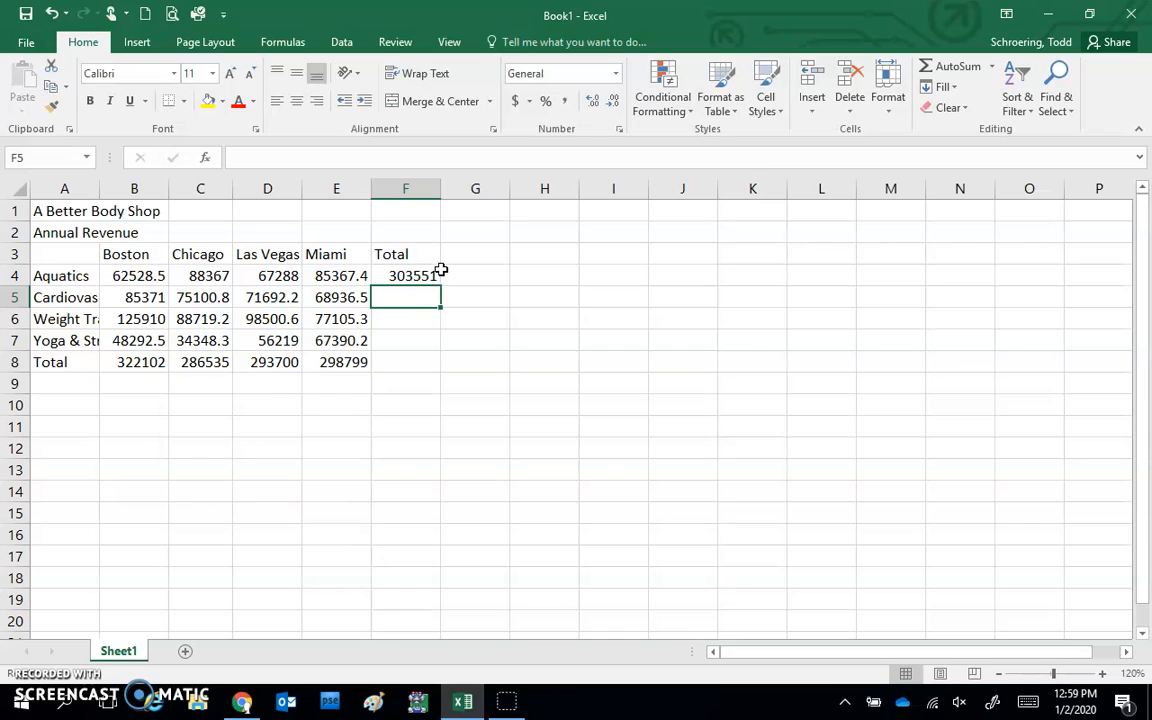
click(413, 275)
click(413, 275)
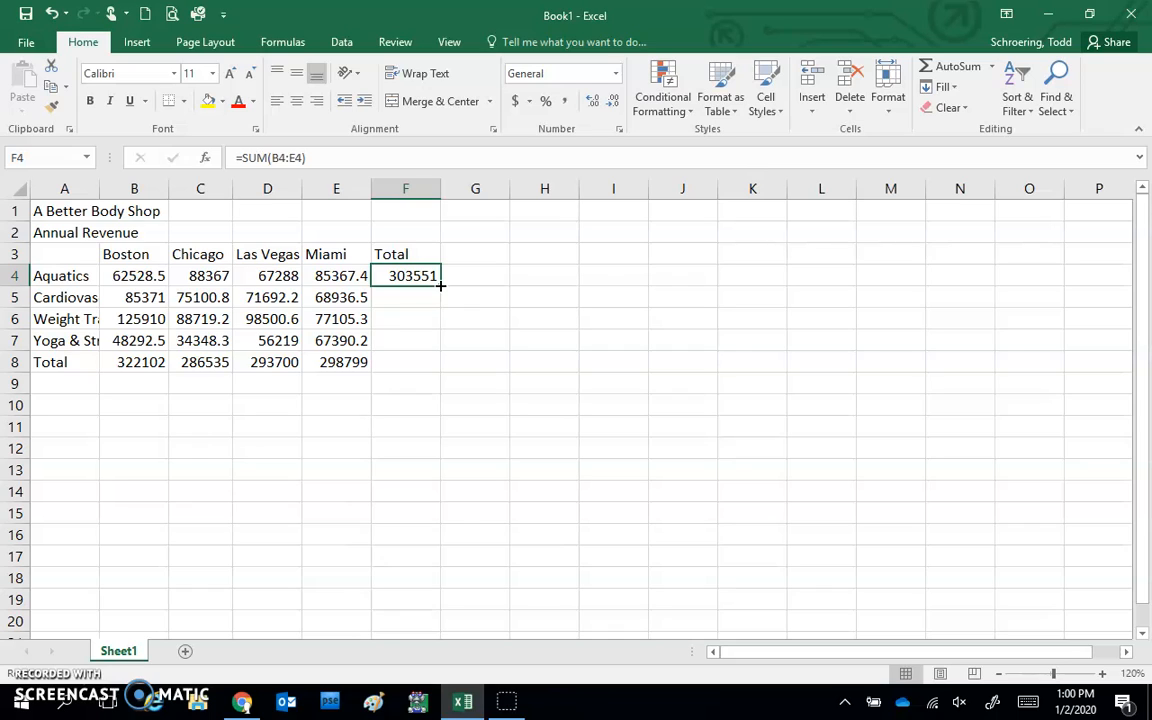
Fill F4's SUM formula down to F8, giving 301100, 390235, 206250 and grand total 1201137
drag(440, 285, 437, 372)
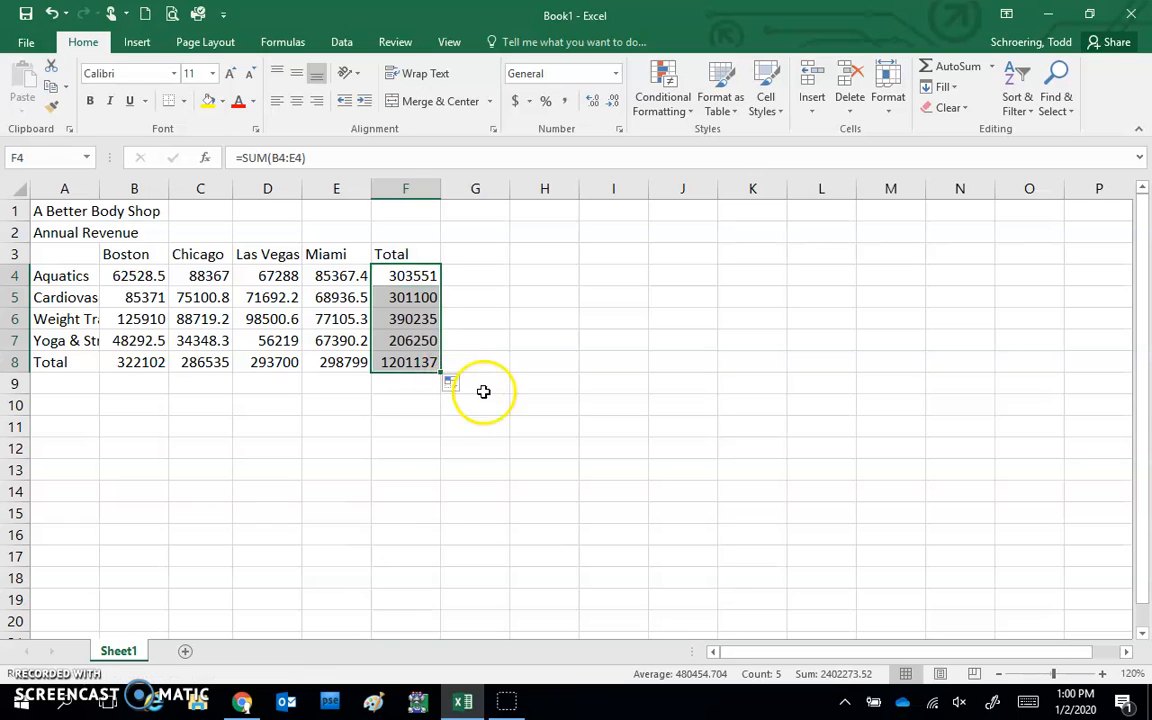